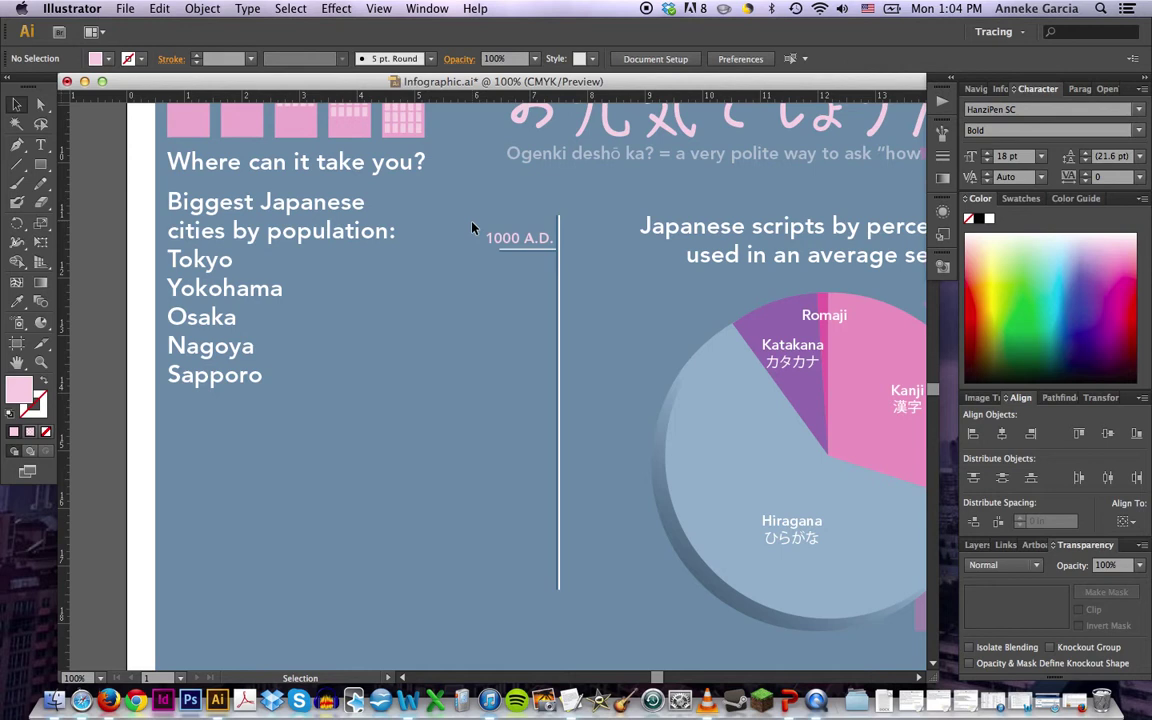
Step: Try moving the 1000 A.D. label and its tick line down 1 inch, and undo the move
{"action": "left_click", "coordinate": [547, 271]}
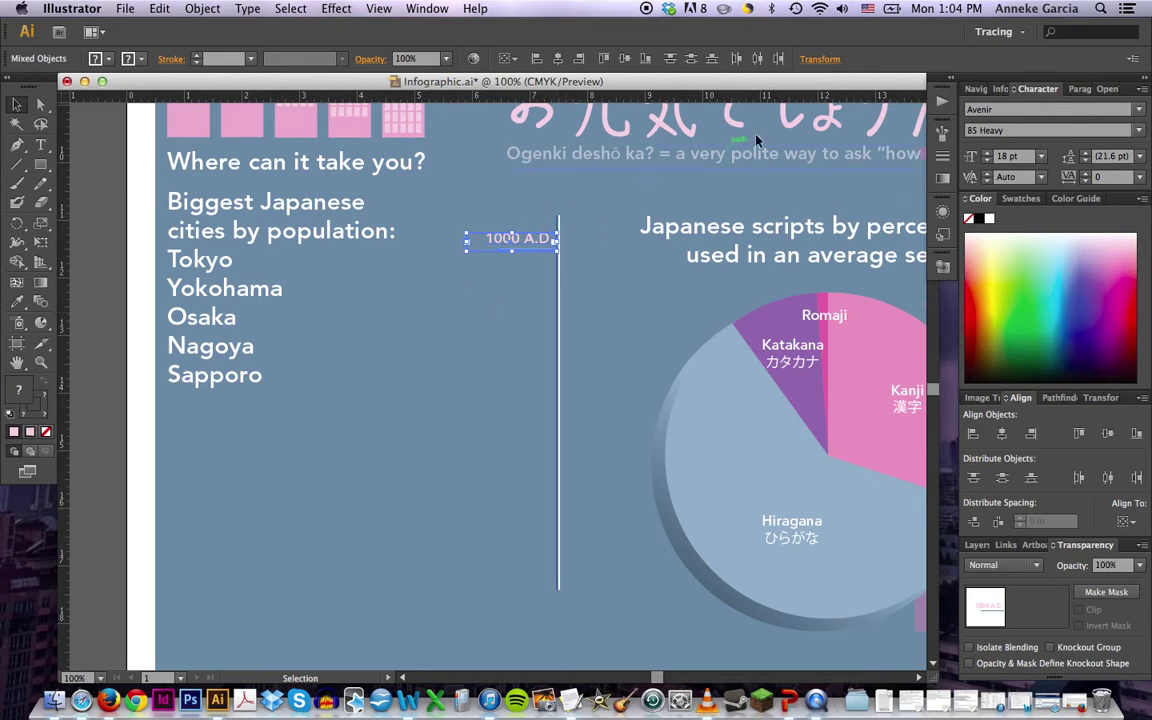
{"action": "left_click", "coordinate": [826, 62]}
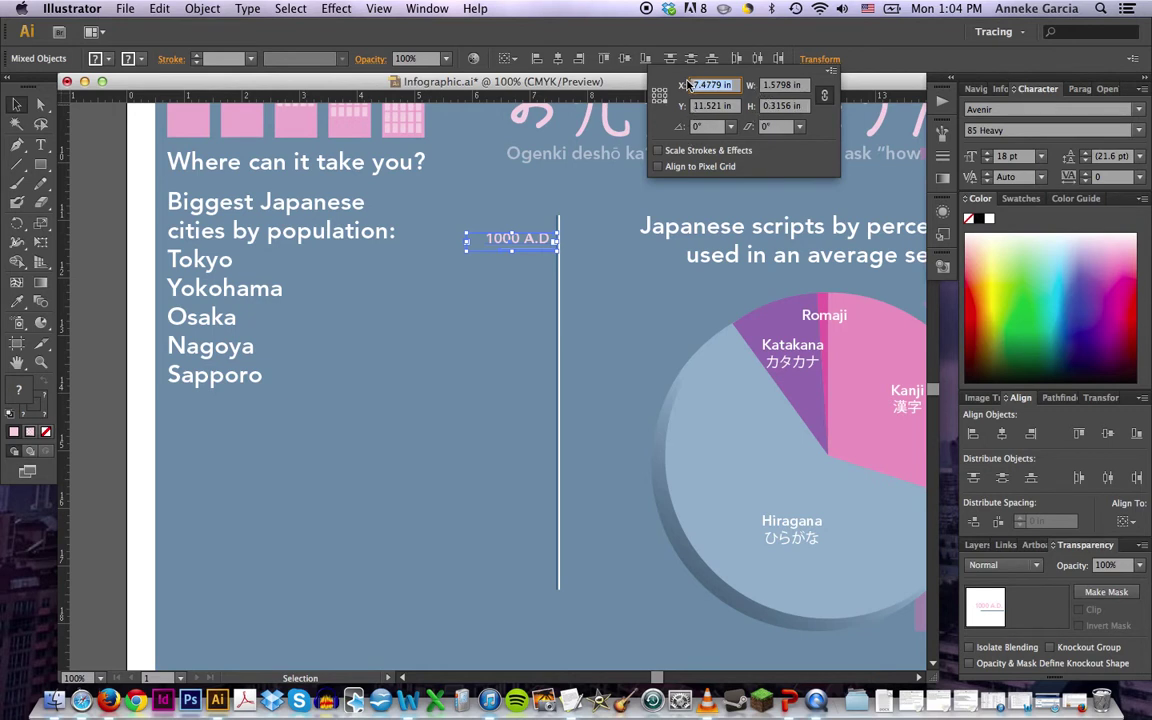
{"action": "left_click", "coordinate": [733, 113]}
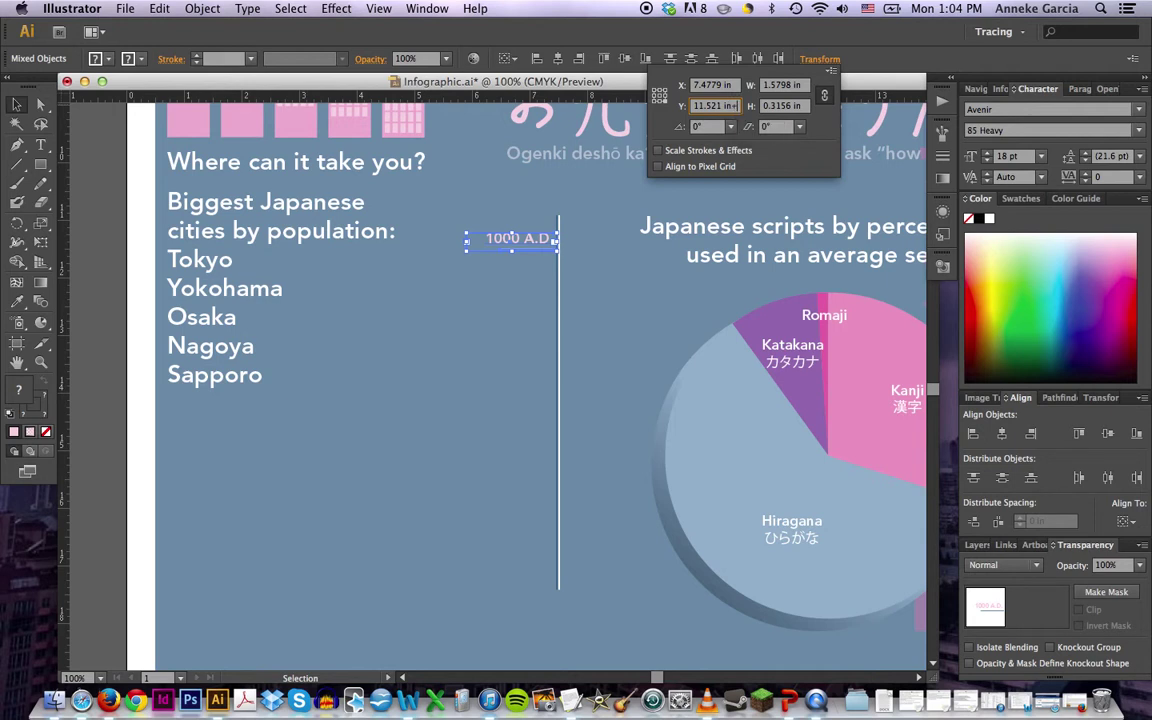
{"action": "type", "text": "1"}
{"action": "key", "text": "Return"}
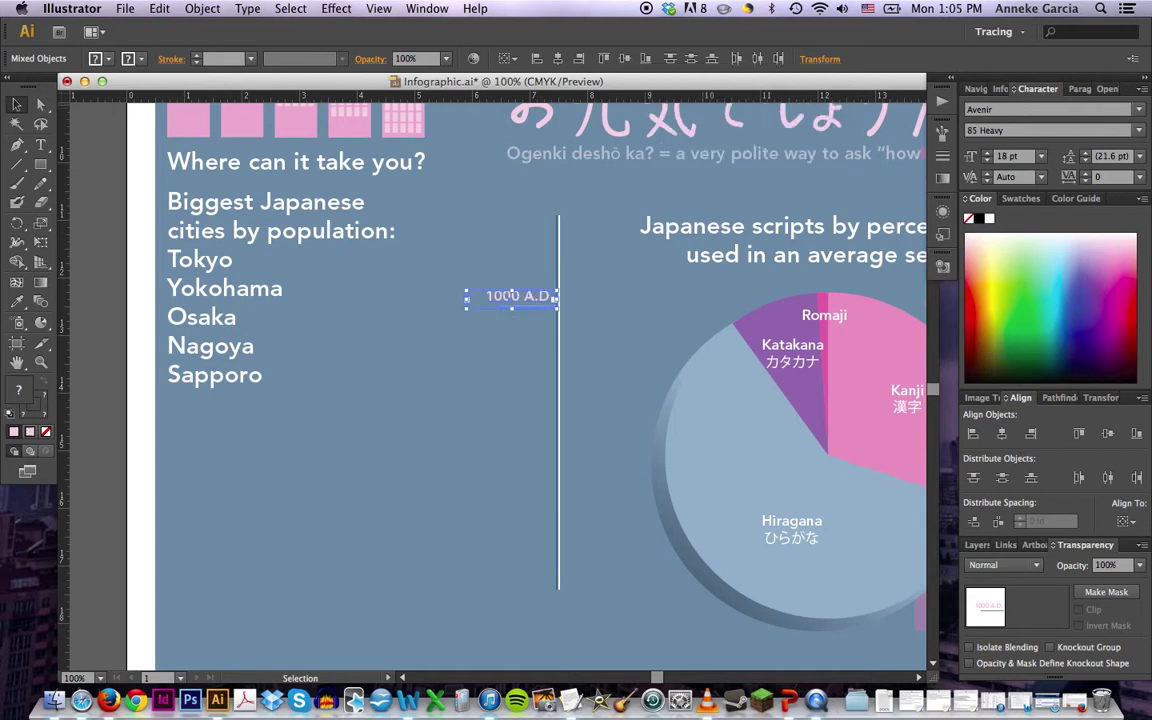
{"action": "key", "text": "super+z"}
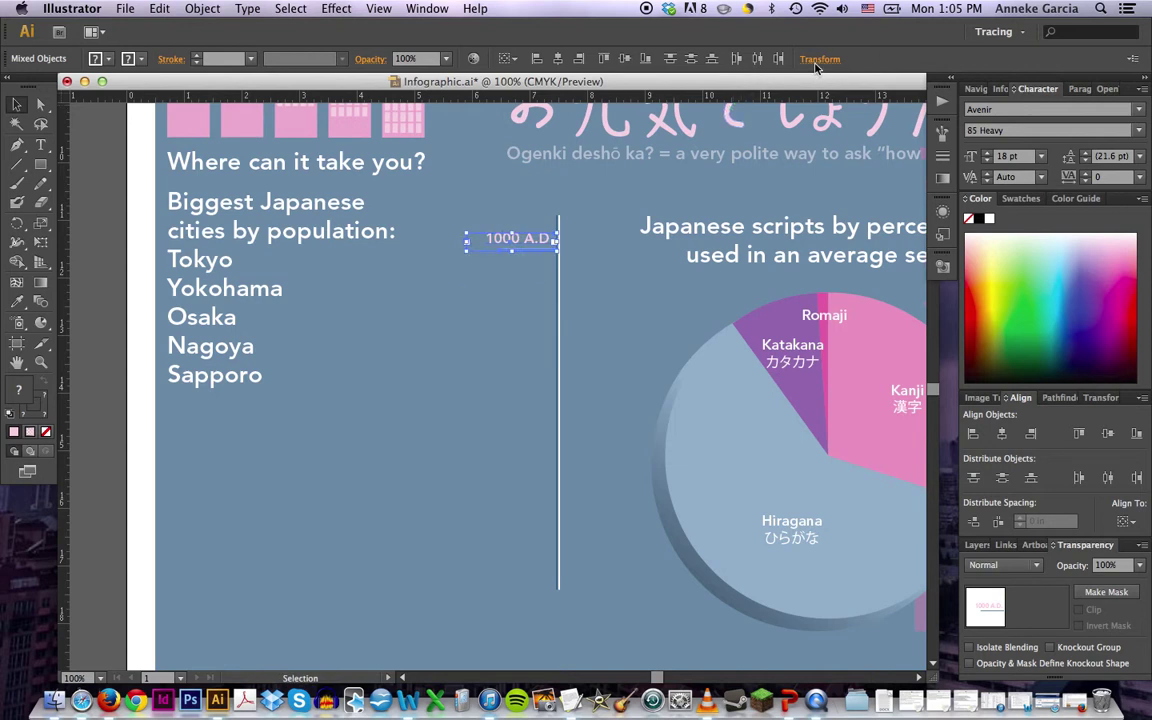
Step: Place a copy of the 1000 A.D. label and tick line exactly 4 inches lower on the timeline
{"action": "left_click", "coordinate": [815, 60]}
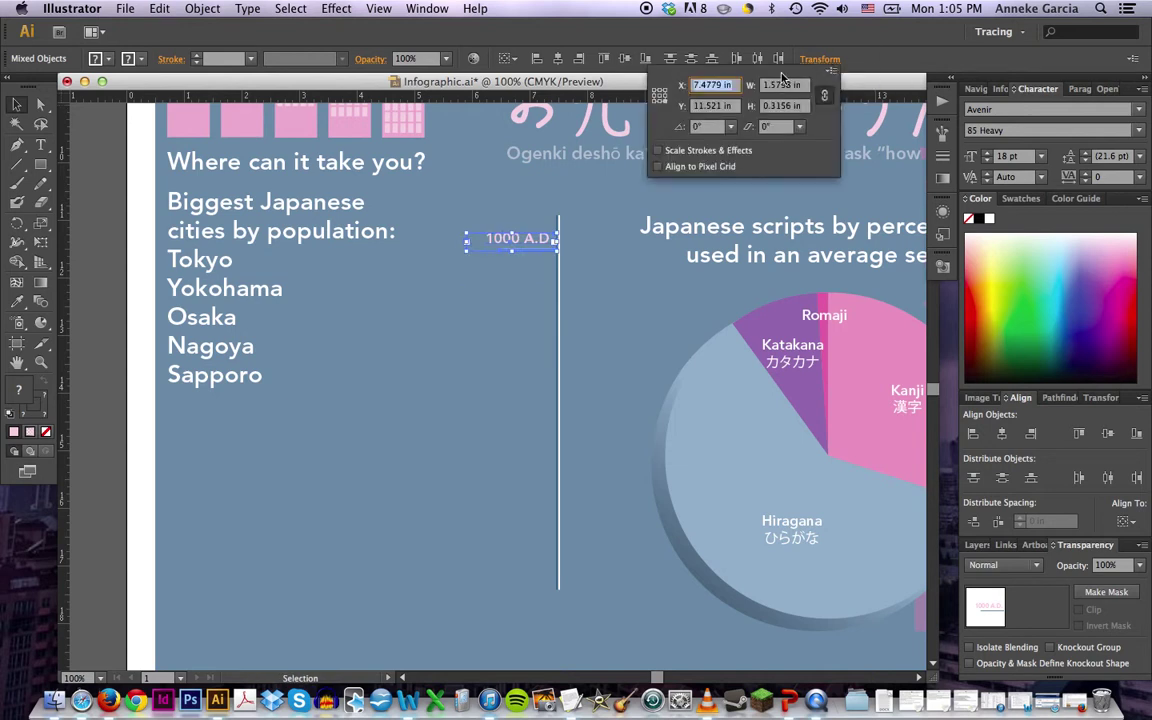
{"action": "left_click", "coordinate": [731, 106]}
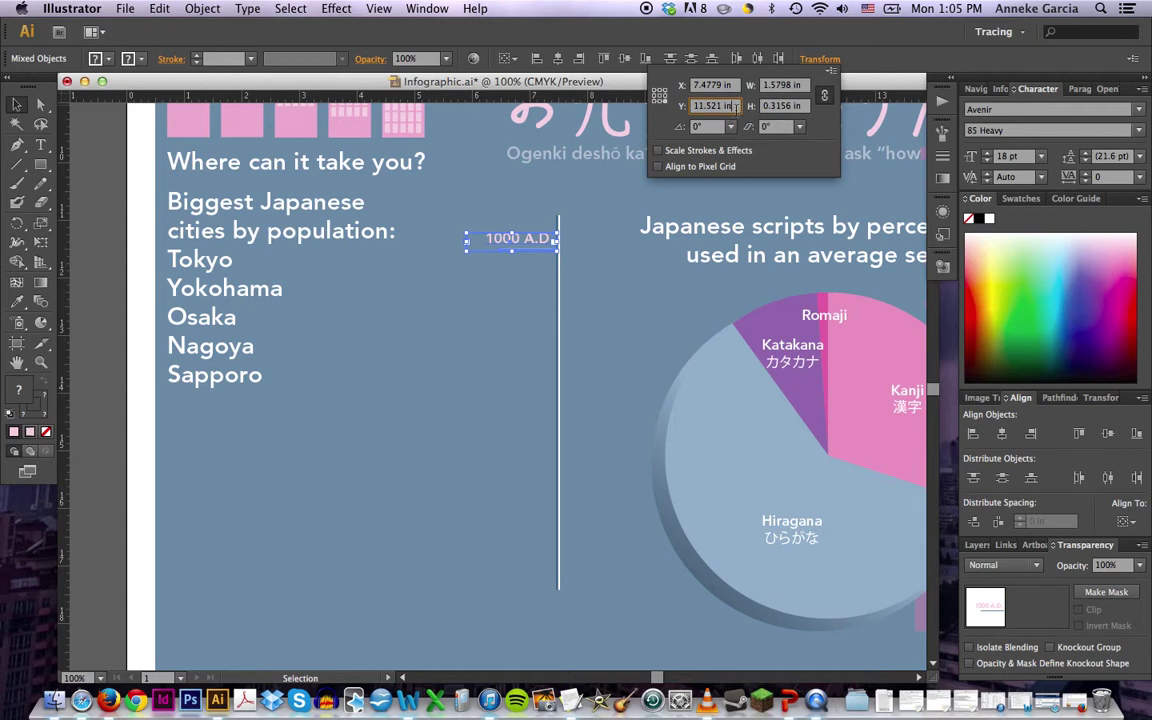
{"action": "type", "text": "+4"}
{"action": "key", "text": "alt+Return"}
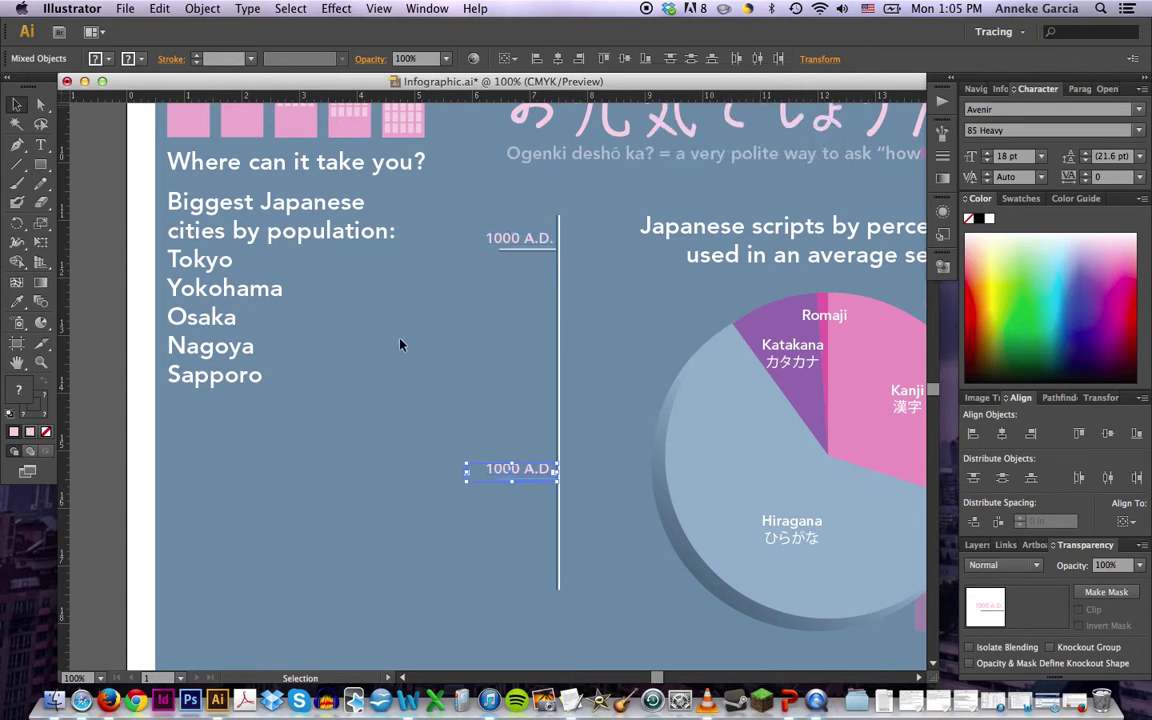
{"action": "left_click", "coordinate": [588, 368]}
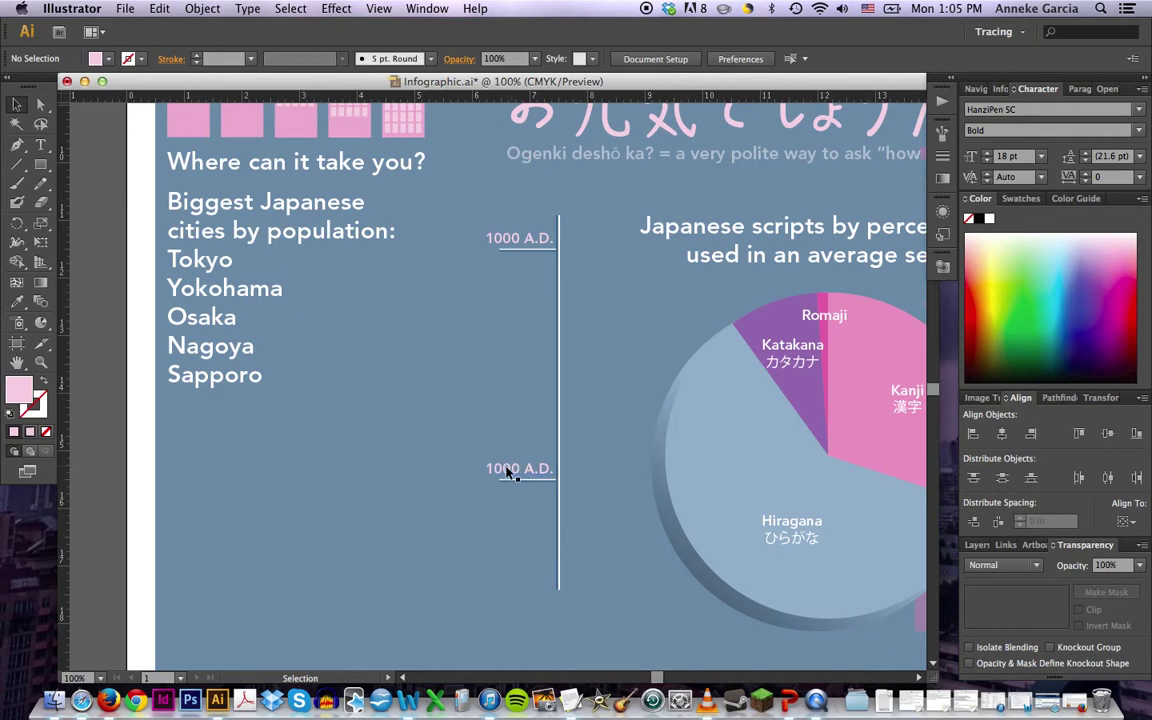
Step: Change the text of the copied lower timeline label to 1100 A.D
{"action": "double_click", "coordinate": [507, 470]}
{"action": "key", "text": "super+a"}
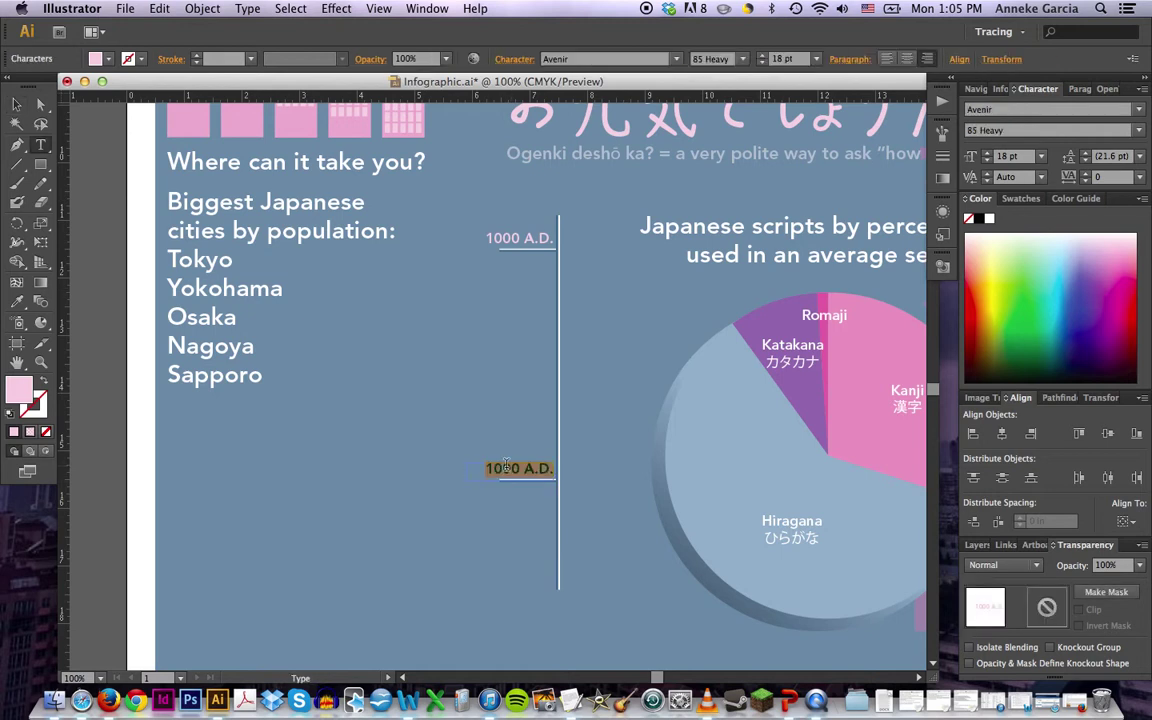
{"action": "key", "text": "BackSpace"}
{"action": "key", "text": "super+z"}
{"action": "left_click", "coordinate": [505, 467]}
{"action": "key", "text": "BackSpace"}
{"action": "type", "text": "1"}
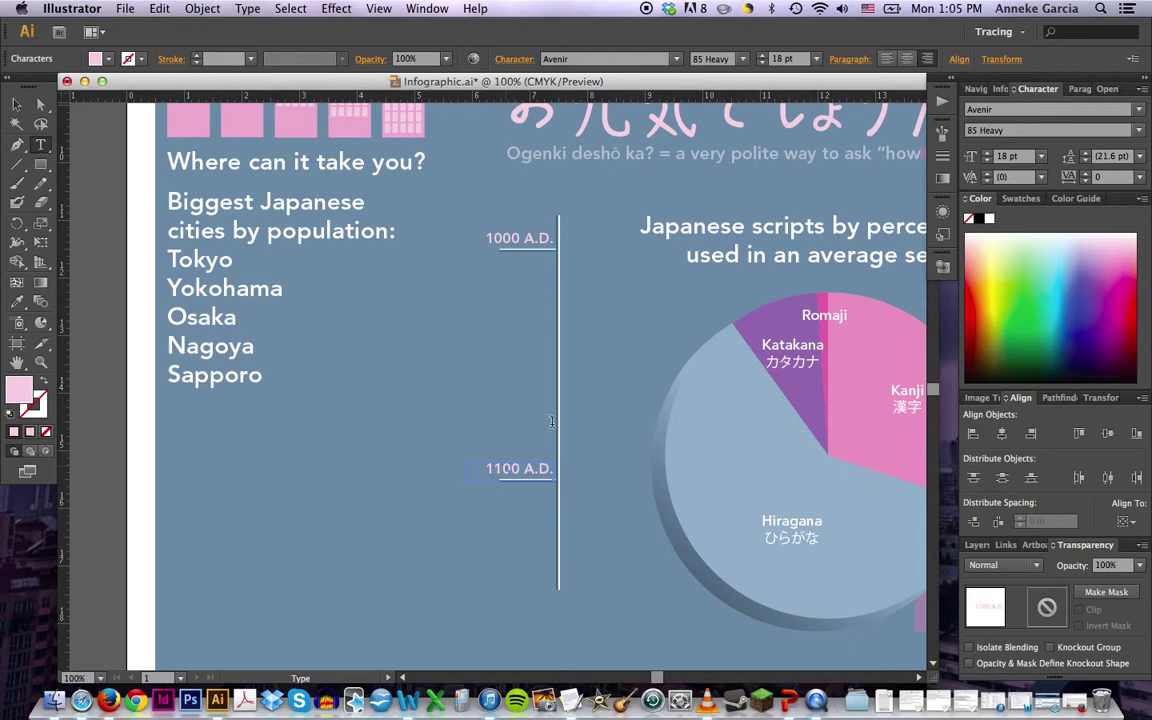
{"action": "type", "text": "v"}
{"action": "key", "text": "BackSpace"}
{"action": "left_click", "coordinate": [16, 104]}
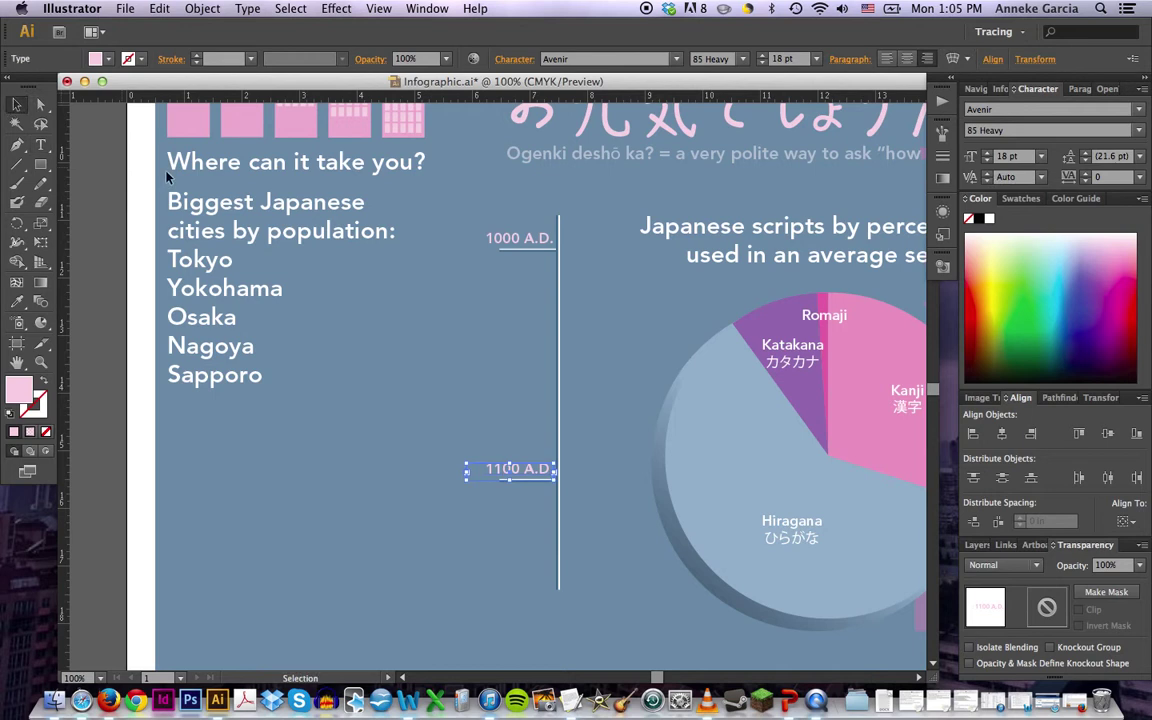
{"action": "left_click", "coordinate": [592, 336]}
Step: Place another copy of the top 1000 A.D. label and tick line exactly 2 inches below the original
{"action": "left_click_drag", "start_coordinate": [480, 222], "coordinate": [542, 270]}
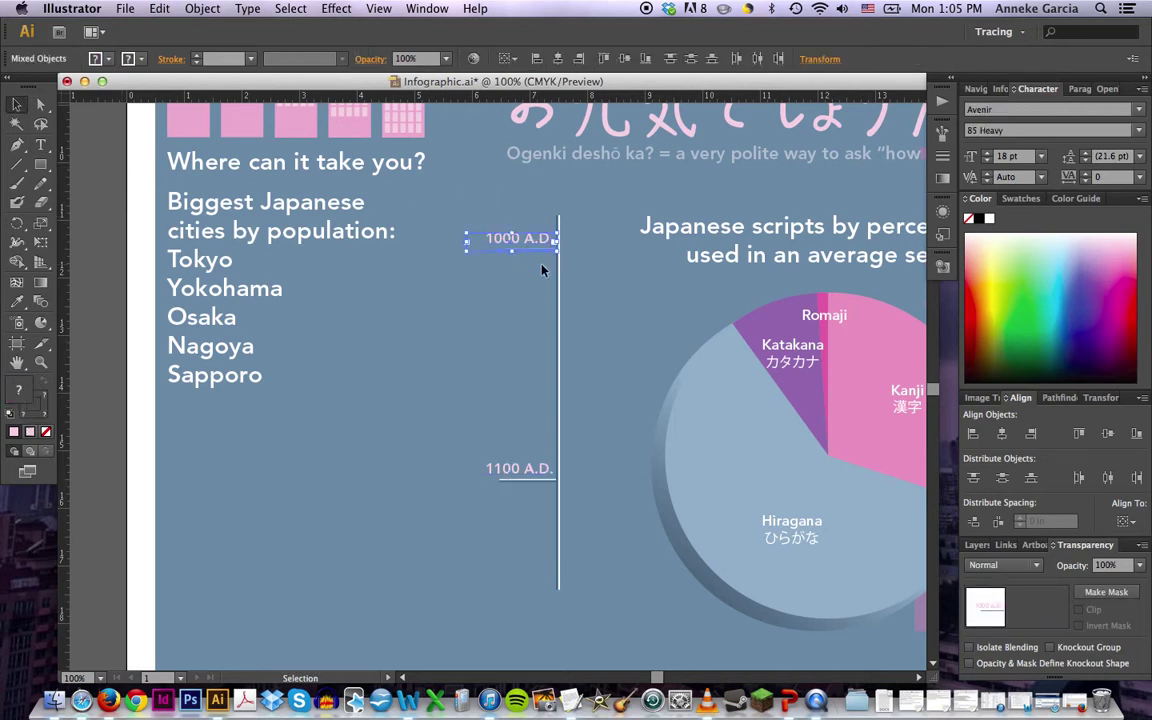
{"action": "left_click", "coordinate": [819, 59]}
{"action": "left_click", "coordinate": [736, 107]}
{"action": "type", "text": "+2"}
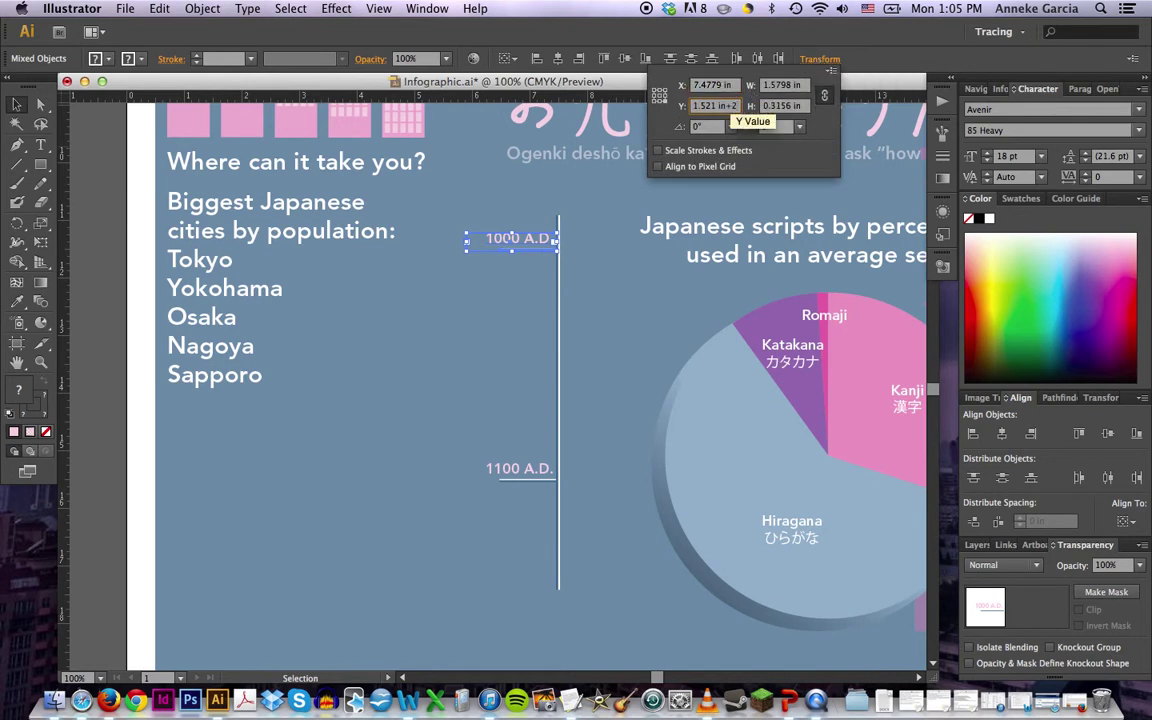
{"action": "key", "text": "alt+Return"}
{"action": "left_click", "coordinate": [618, 348]}
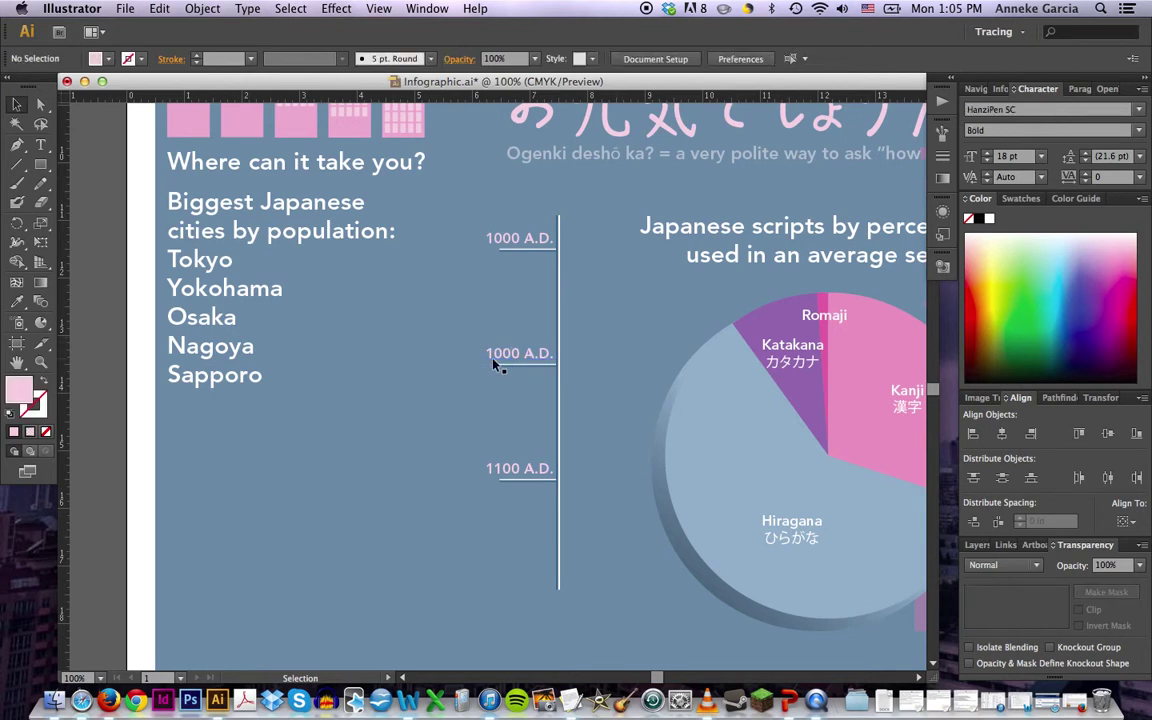
Step: Change the text of the middle timeline label to 1050 A.D
{"action": "key", "text": "t"}
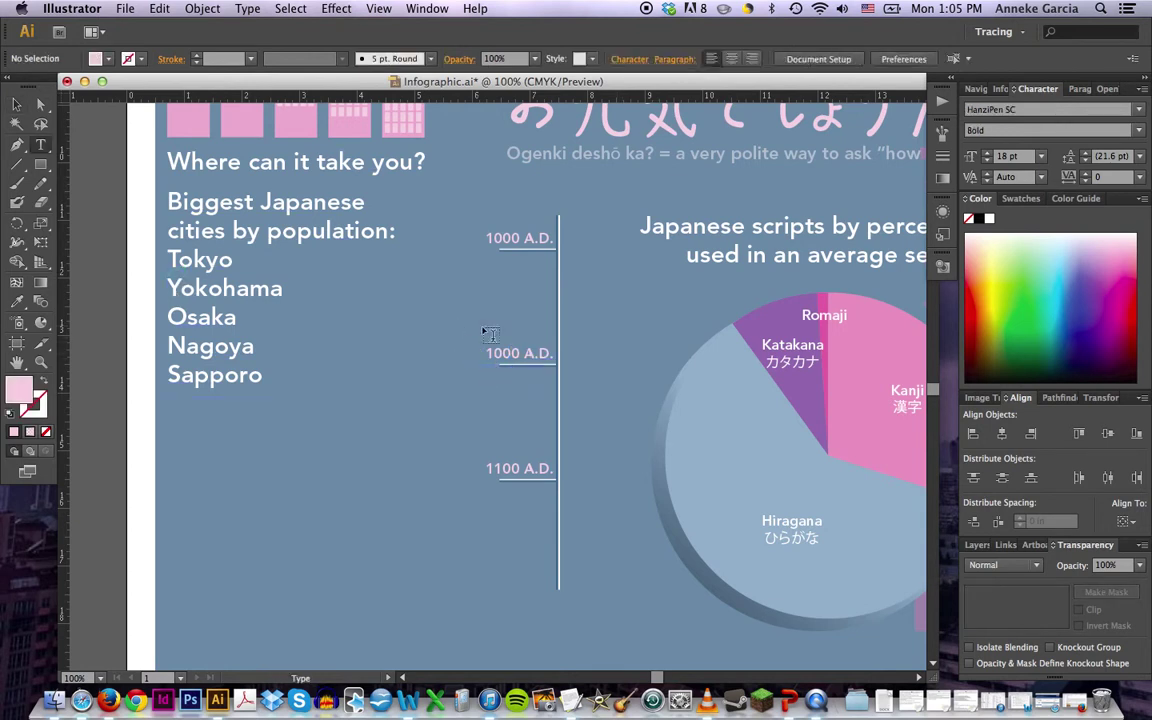
{"action": "left_click", "coordinate": [507, 353]}
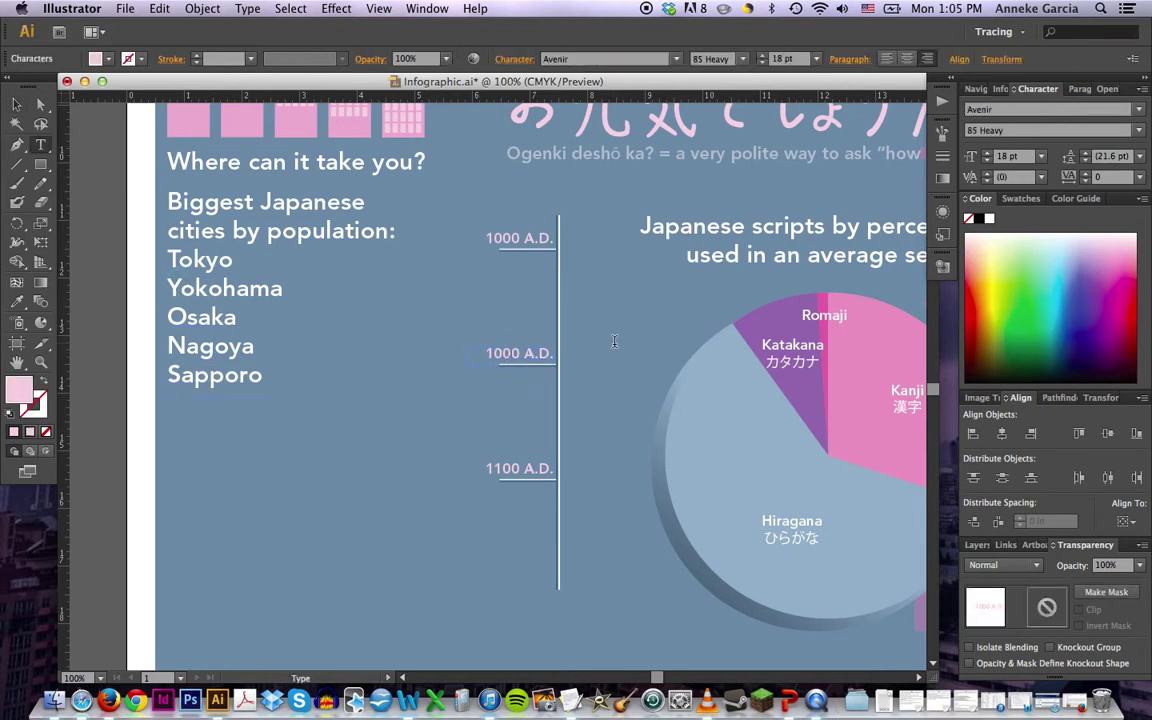
{"action": "key", "text": "BackSpace"}
{"action": "type", "text": "5"}
{"action": "left_click", "coordinate": [19, 104]}
{"action": "left_click", "coordinate": [643, 316]}
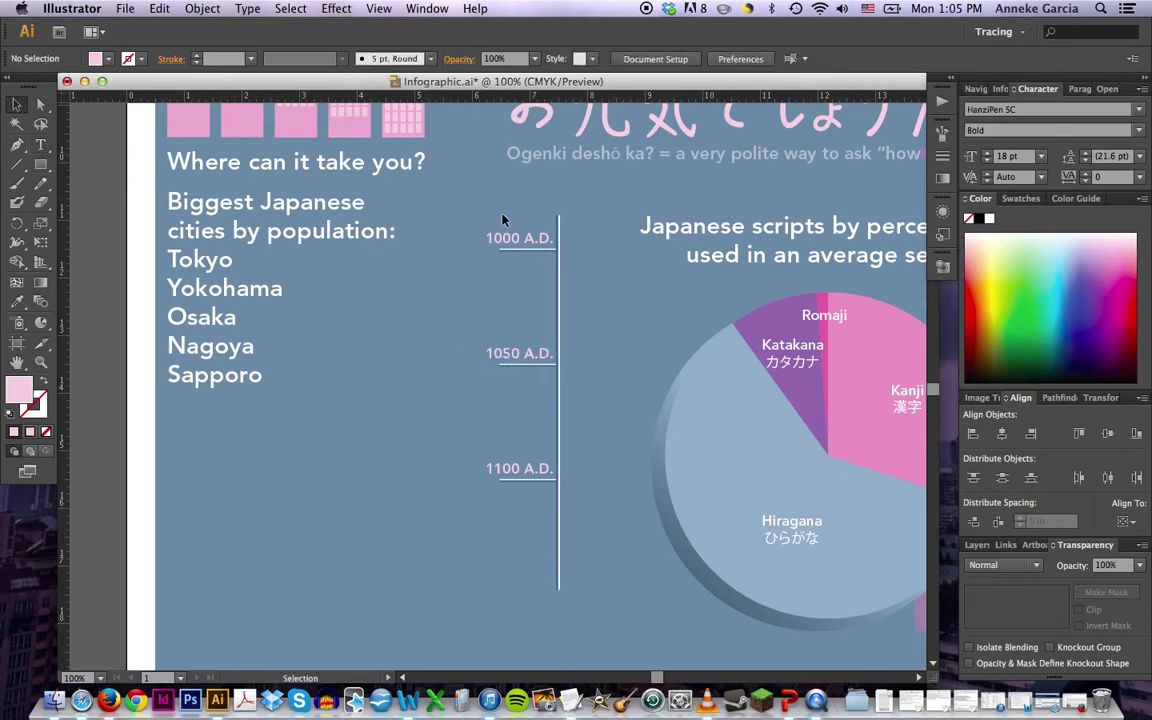
Step: Place a copy of the top 1000 A.D. label and tick line exactly 1 inch below the original
{"action": "left_click_drag", "start_coordinate": [469, 222], "coordinate": [535, 262]}
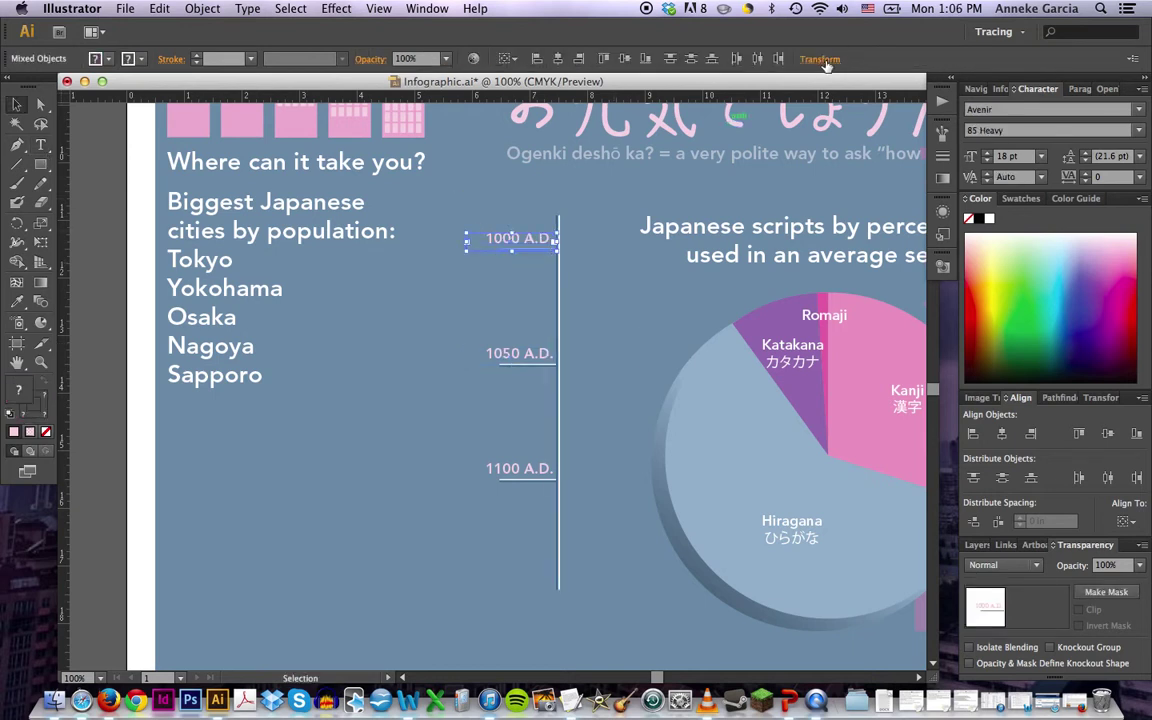
{"action": "left_click", "coordinate": [820, 59]}
{"action": "left_click", "coordinate": [736, 108]}
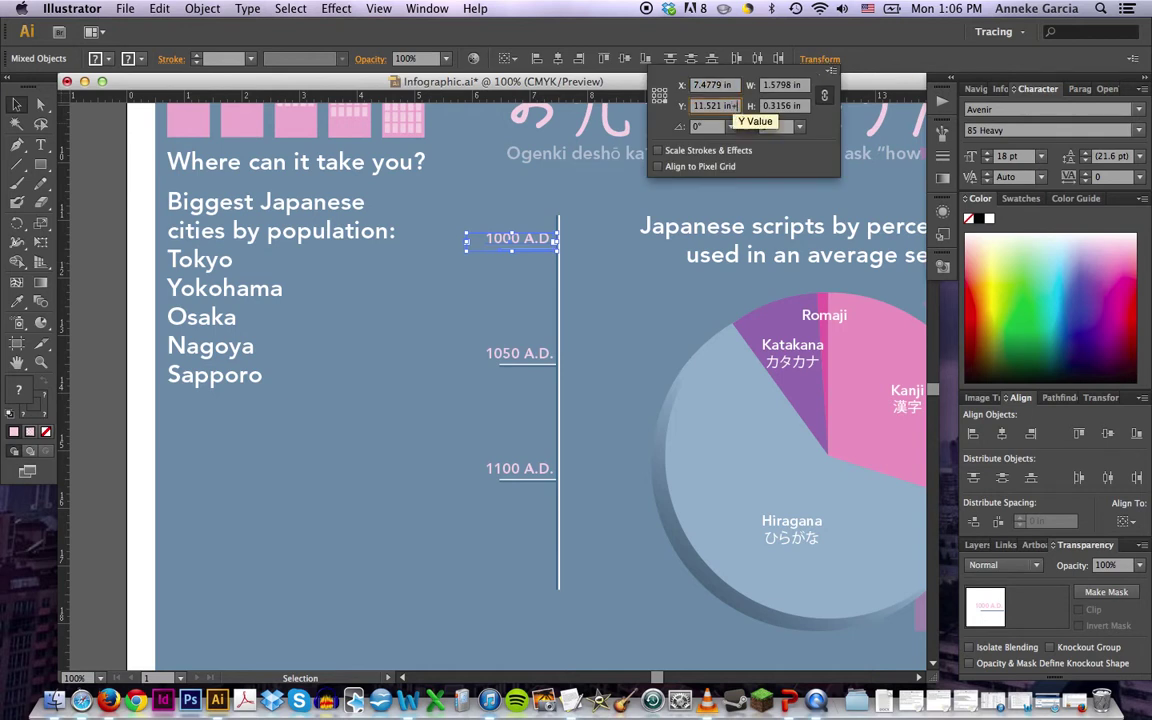
{"action": "type", "text": "+1"}
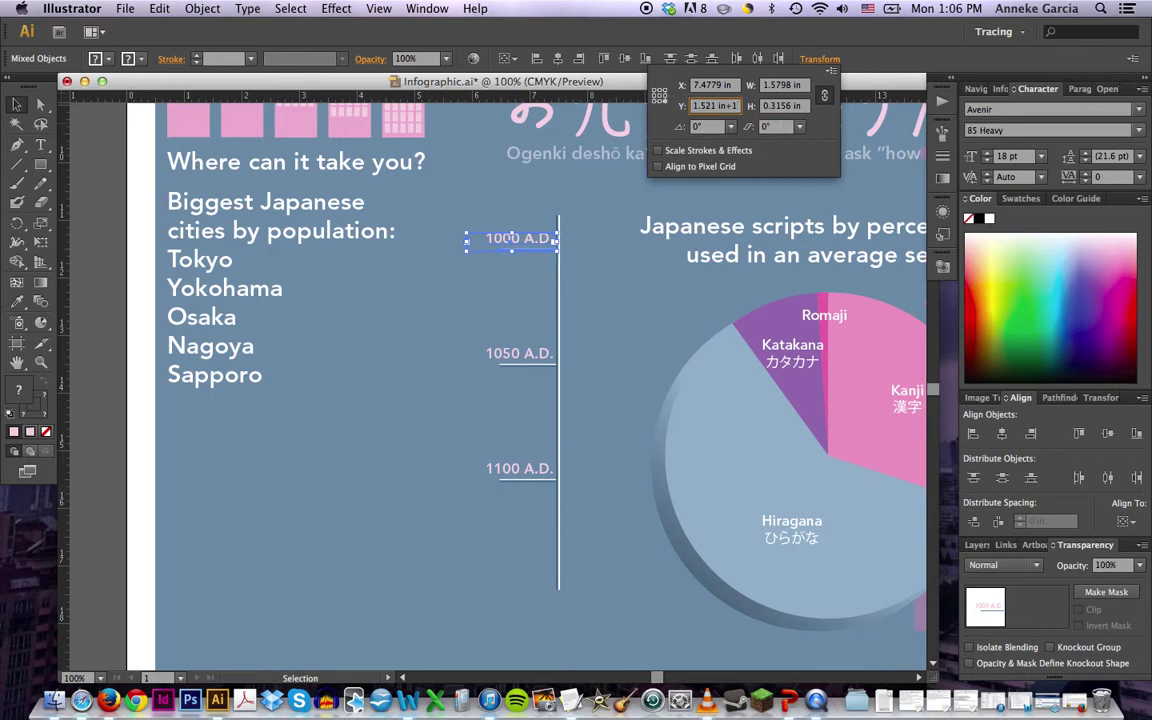
{"action": "key", "text": "alt+Return"}
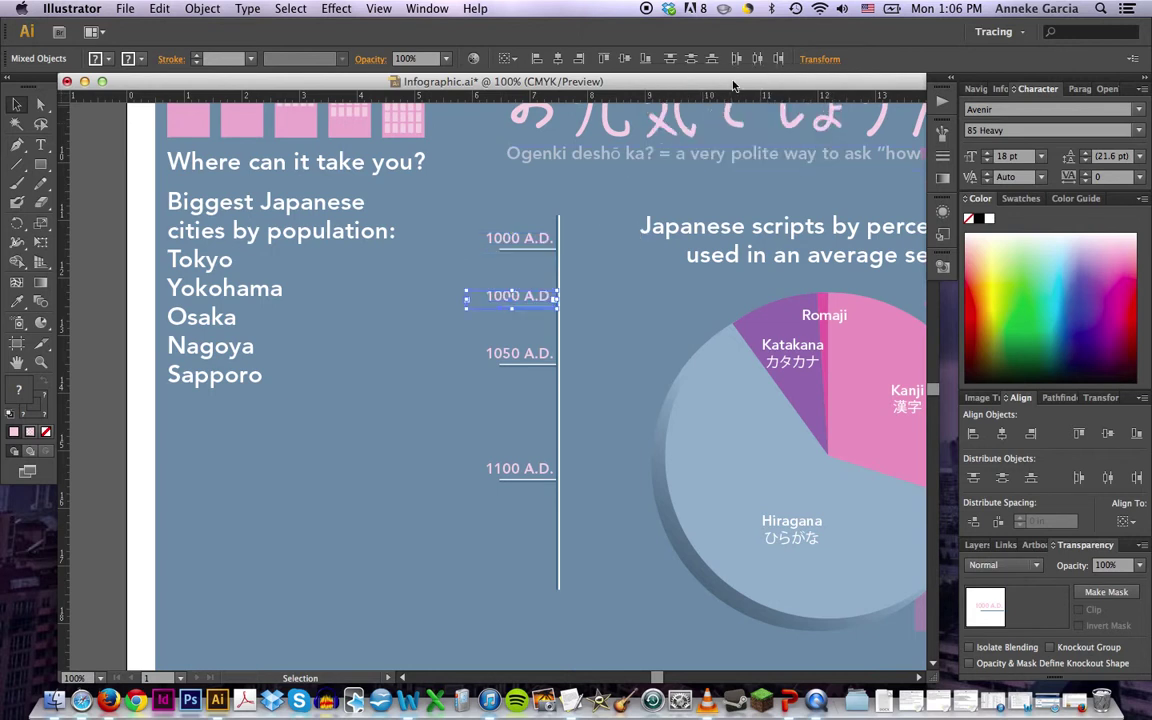
Step: Copy the new label and tick line 2 inches further down, between the 1050 and 1100 A.D. markers
{"action": "left_click", "coordinate": [820, 58]}
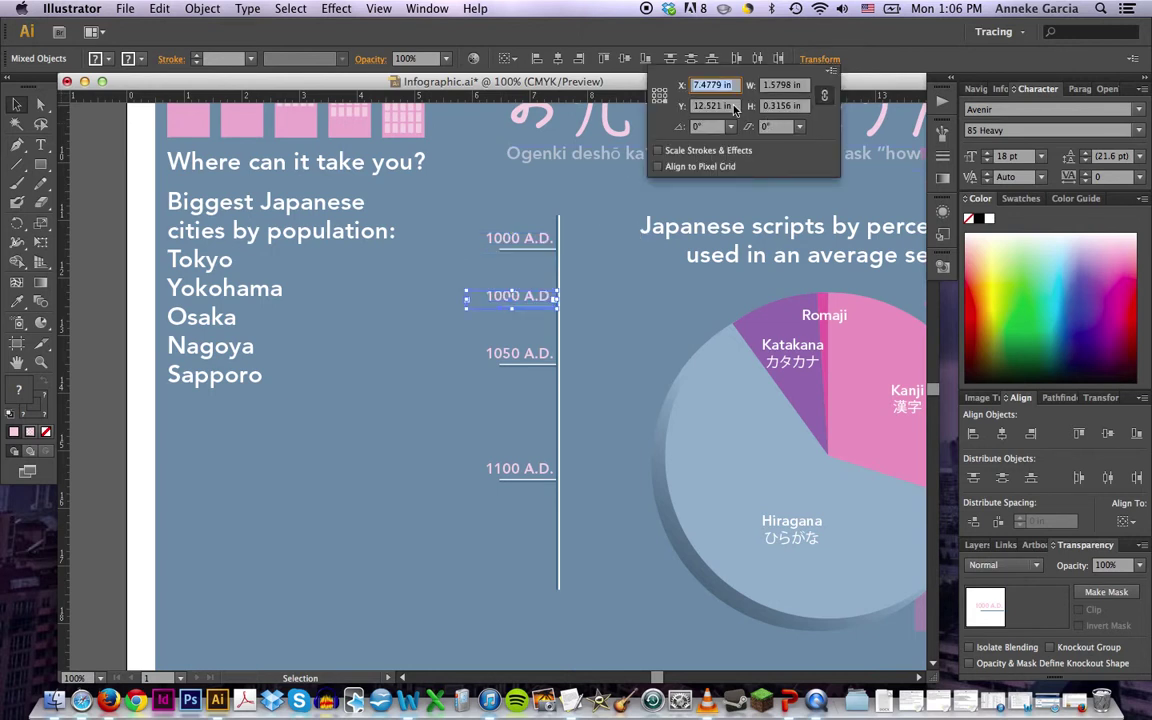
{"action": "left_click", "coordinate": [733, 108]}
{"action": "type", "text": "+2"}
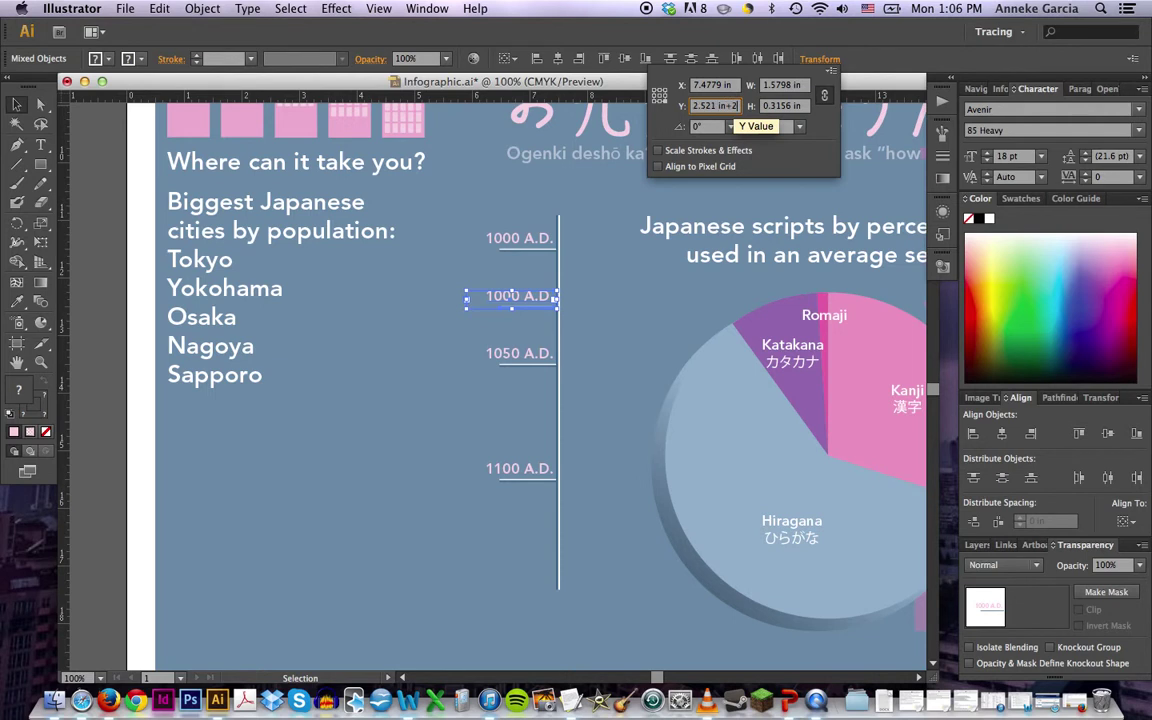
{"action": "key", "text": "Return"}
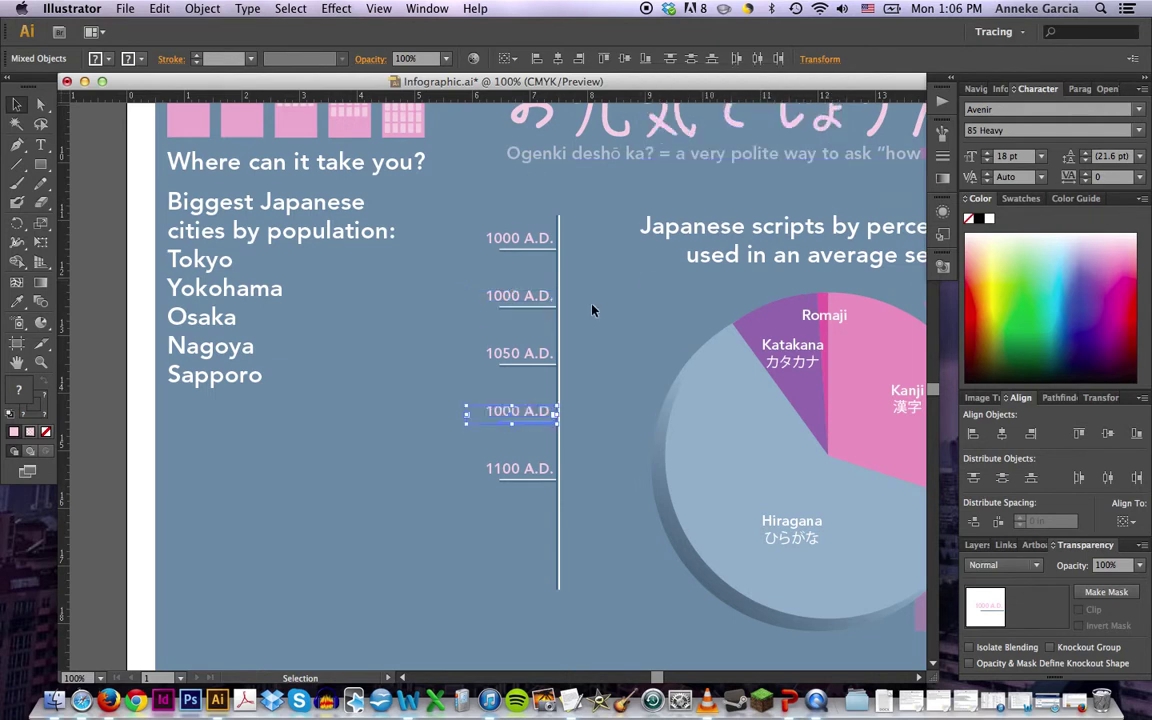
Step: Change the text of the label between 1000 and 1050 A.D. to 1025 A.D
{"action": "key", "text": "t"}
{"action": "left_click", "coordinate": [515, 294]}
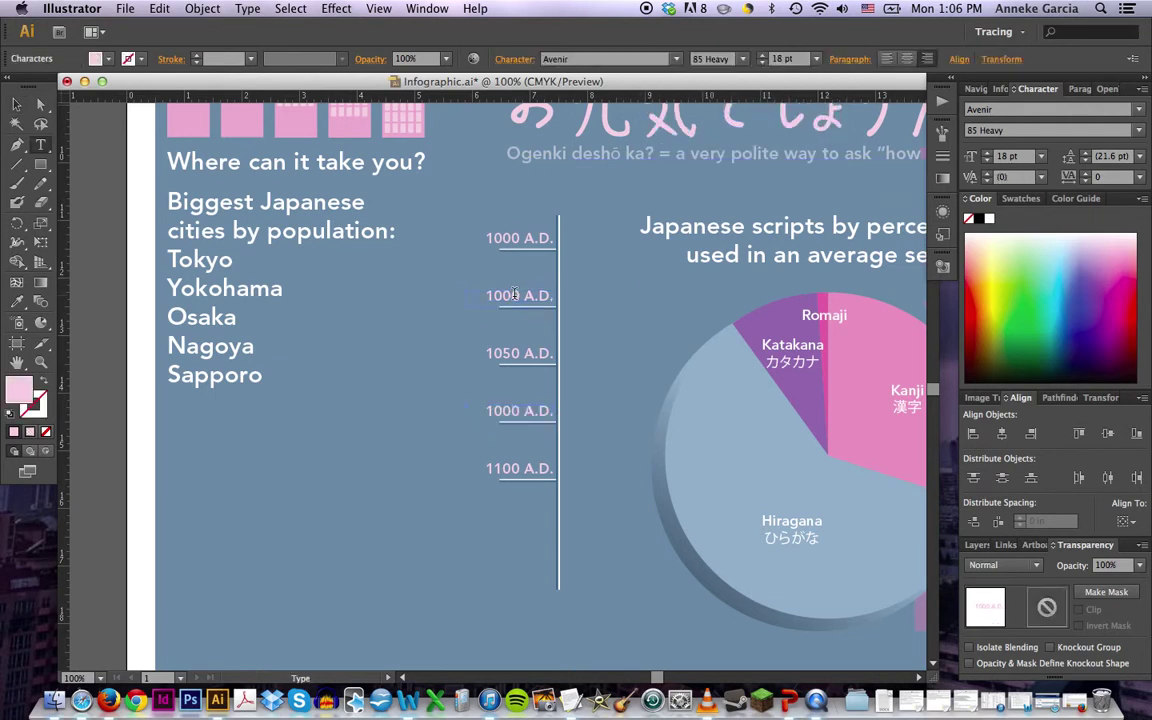
{"action": "key", "text": "BackSpace"}
{"action": "key", "text": "BackSpace"}
{"action": "type", "text": "25"}
Step: Change the text of the label between 1050 and 1100 A.D. to 1075 A.D
{"action": "left_click", "coordinate": [515, 411]}
{"action": "key", "text": "BackSpace"}
{"action": "key", "text": "BackSpace"}
{"action": "type", "text": "75"}
{"action": "left_click", "coordinate": [17, 105]}
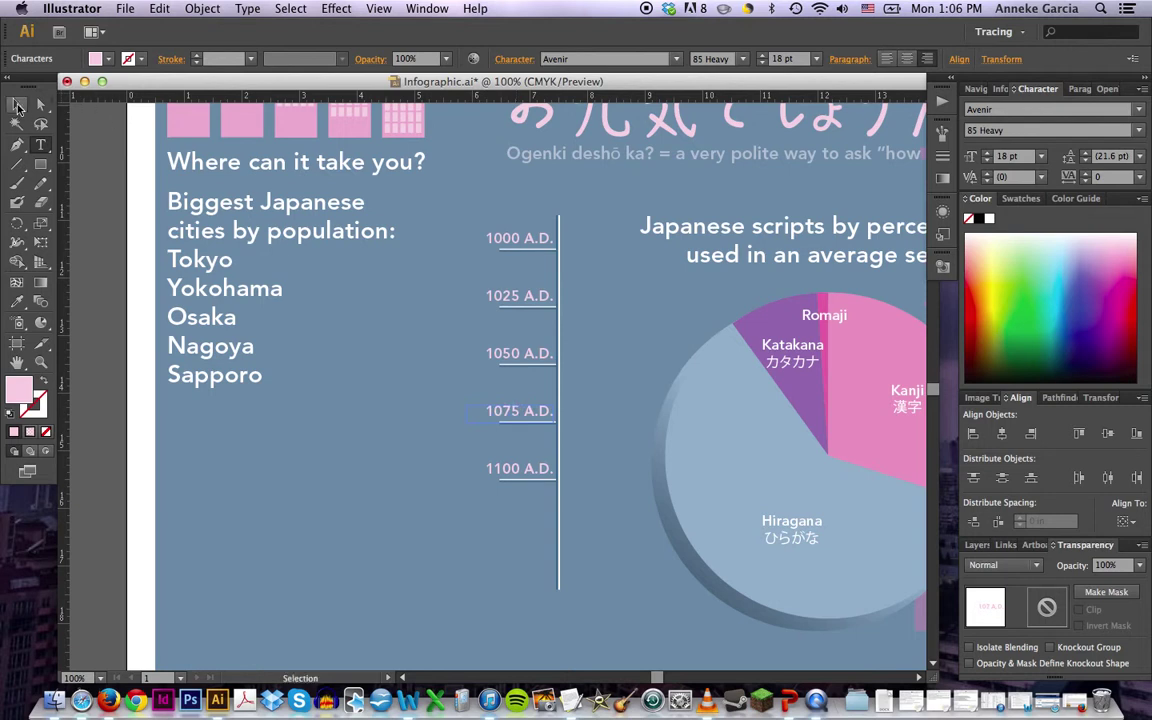
{"action": "left_click", "coordinate": [656, 309]}
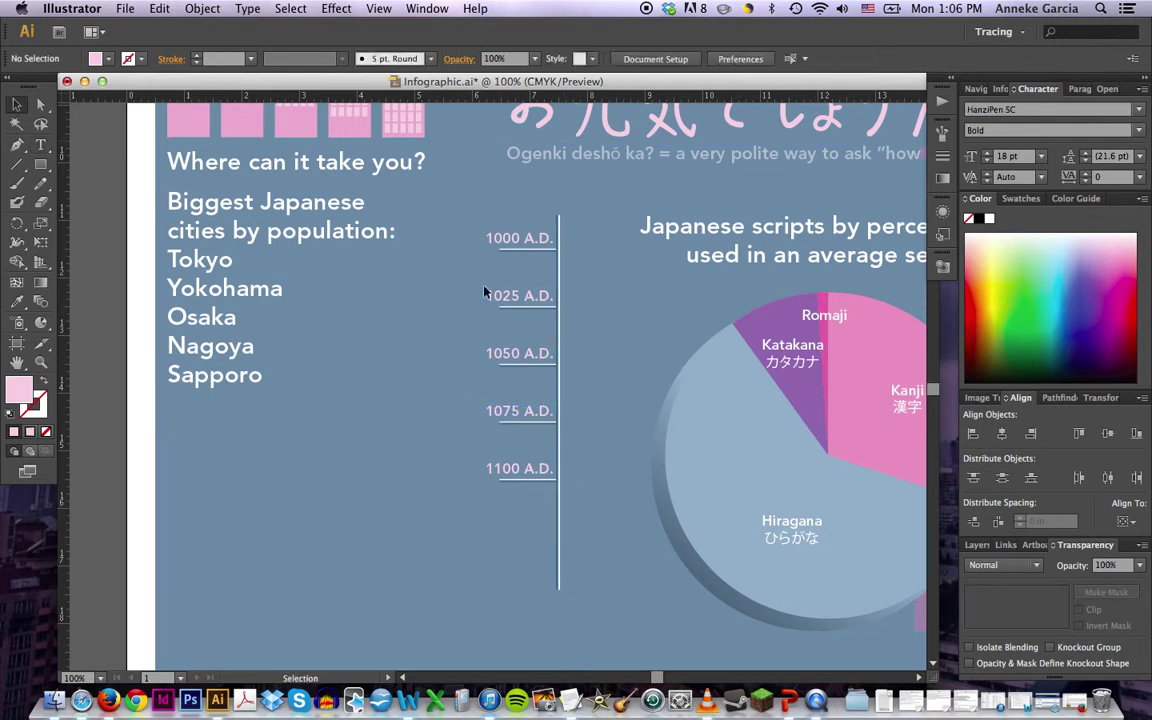
Step: Group each of the five date labels, 1000 to 1100 A.D., with its own tick line
{"action": "left_click_drag", "start_coordinate": [418, 184], "coordinate": [550, 266]}
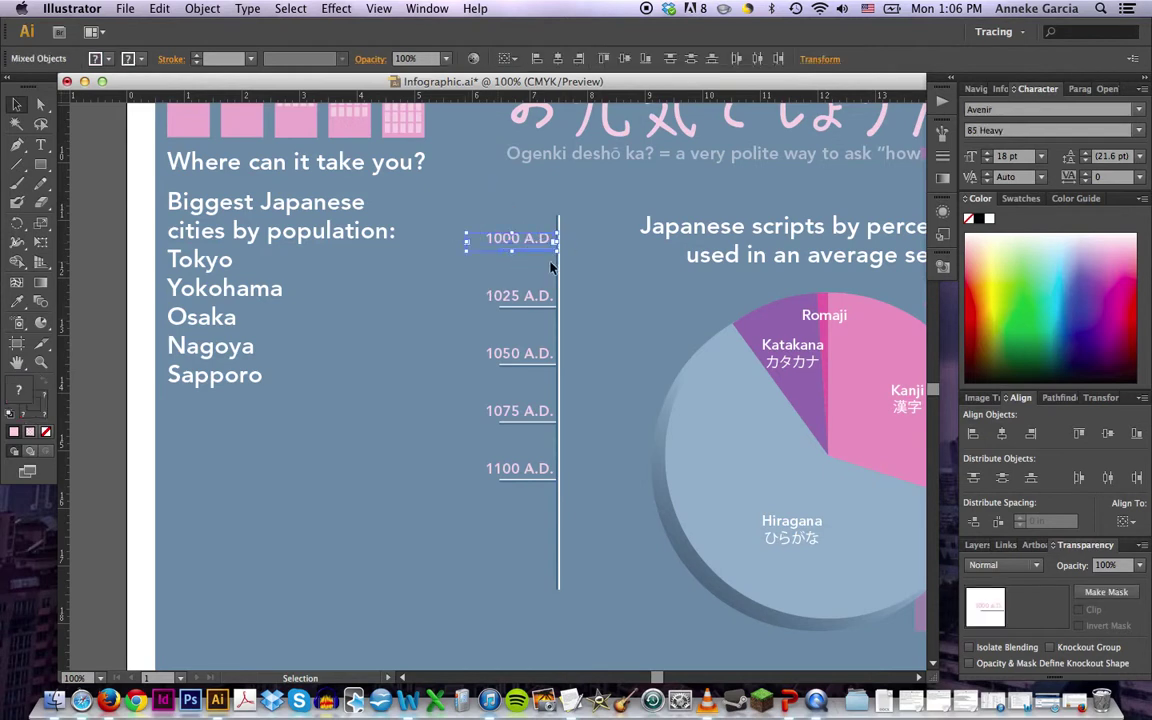
{"action": "key", "text": "super+g"}
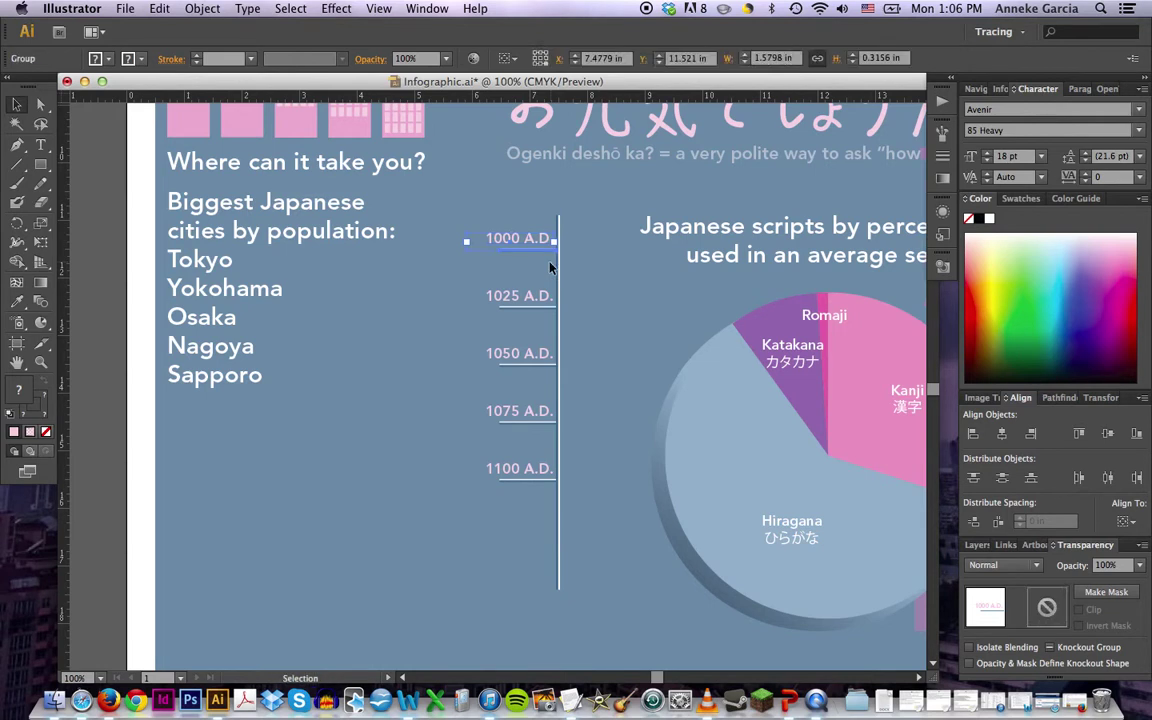
{"action": "left_click_drag", "start_coordinate": [469, 272], "coordinate": [486, 286]}
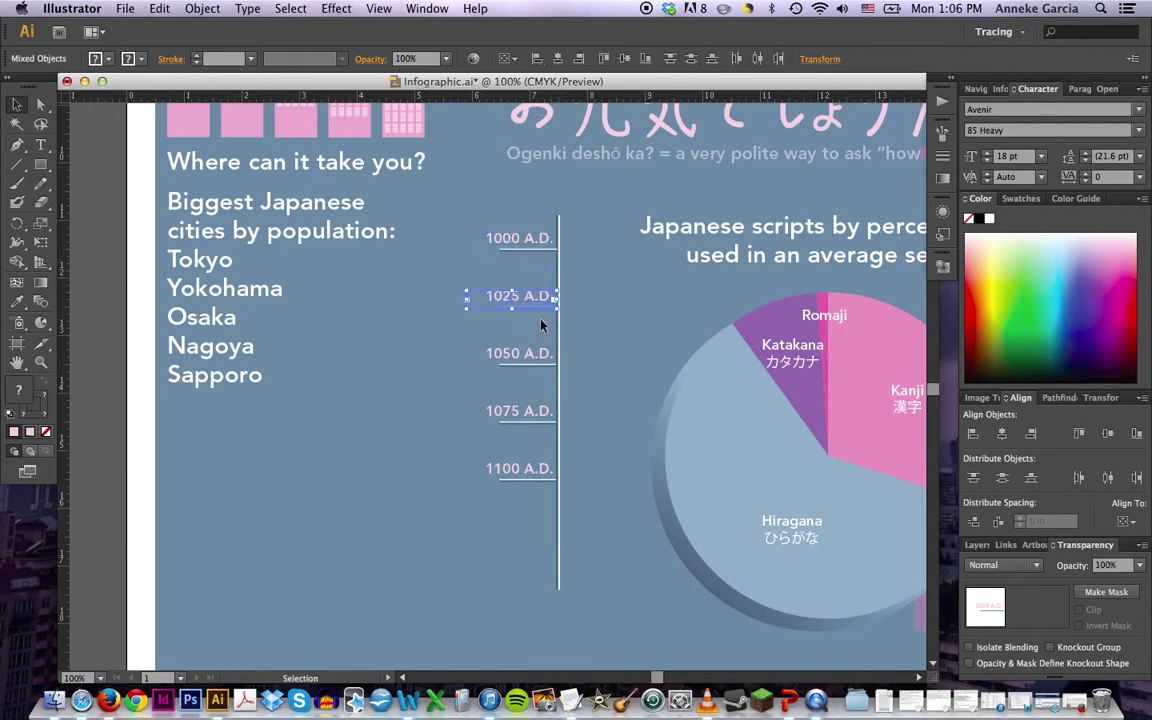
{"action": "key", "text": "super+d"}
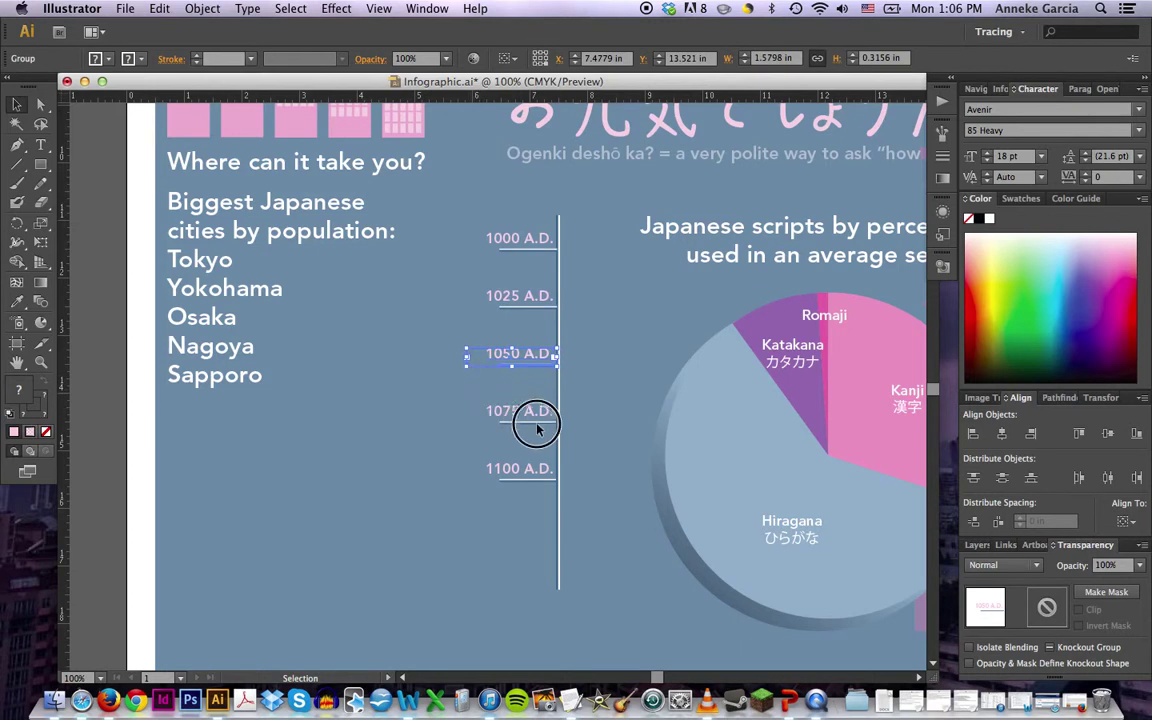
{"action": "key", "text": "super+d"}
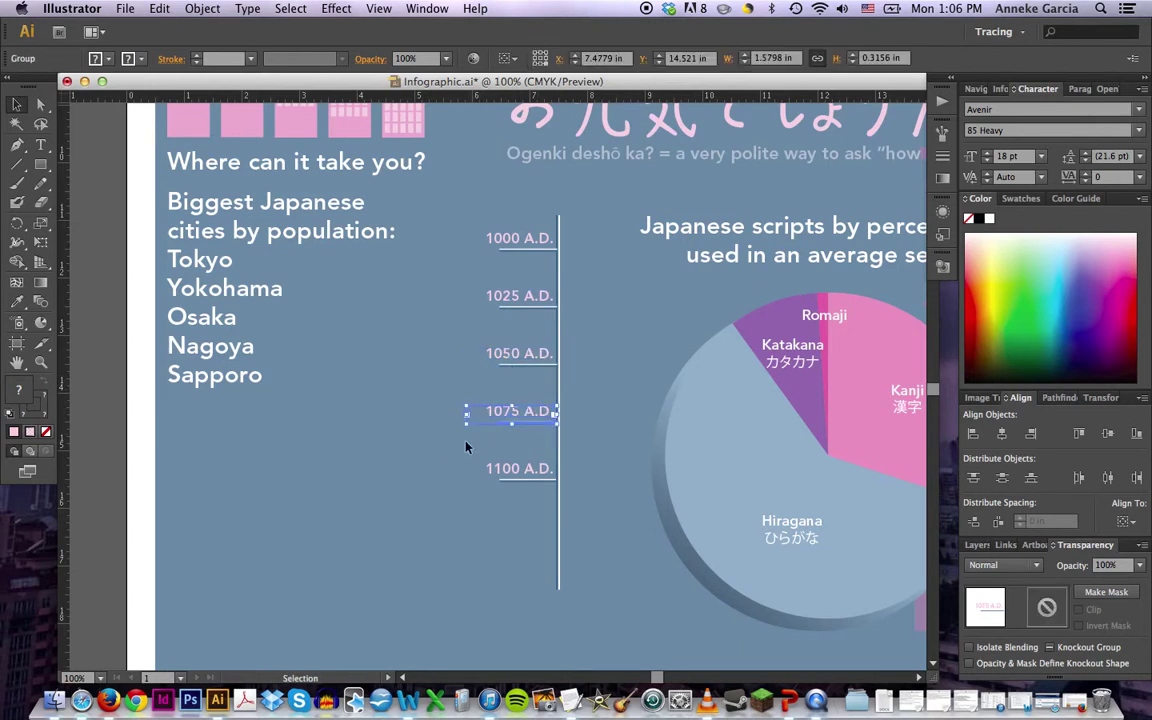
{"action": "key", "text": "super+d"}
{"action": "left_click", "coordinate": [540, 379]}
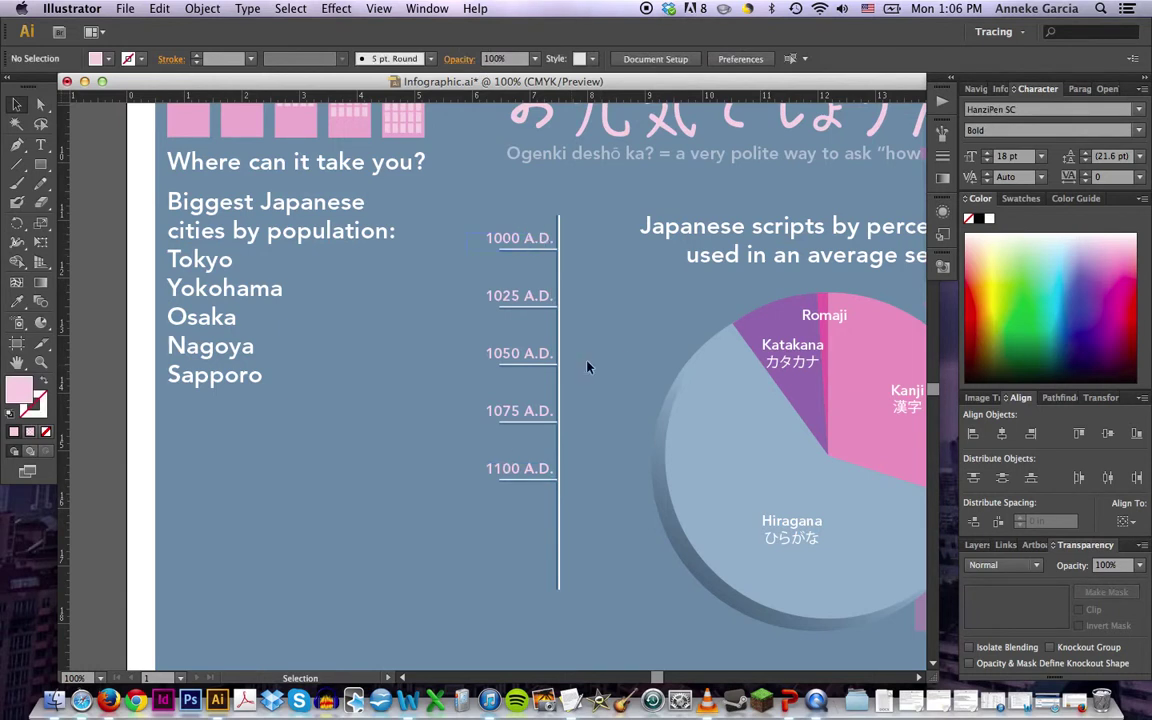
{"action": "left_click_drag", "start_coordinate": [474, 456], "coordinate": [527, 494]}
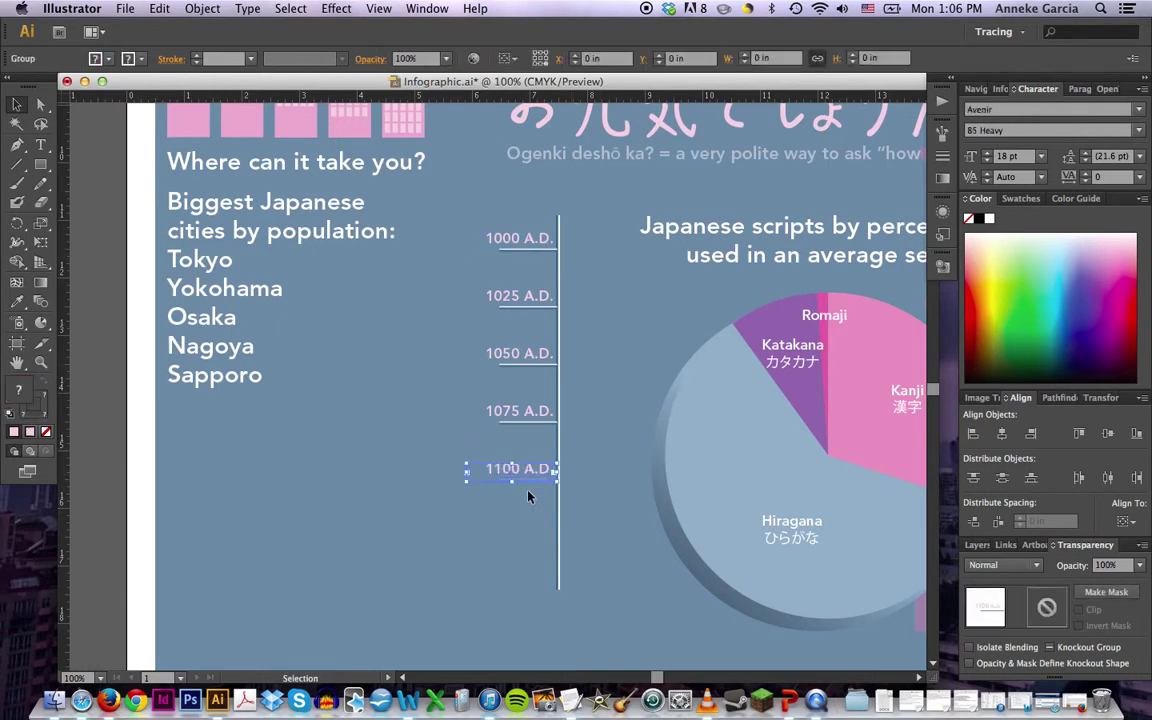
Step: Move the 1100 A.D. group straight down to about Y 17.06 in, near the lower end of the vertical timeline
{"action": "key", "text": "Down"}
{"action": "key", "text": "Down"}
{"action": "key", "text": "Down"}
{"action": "key", "text": "Down"}
{"action": "key", "text": "Down"}
{"action": "key", "text": "Down"}
{"action": "key", "text": "Down"}
{"action": "key", "text": "Down"}
{"action": "key", "text": "Down"}
{"action": "key", "text": "Down"}
{"action": "key", "text": "Down"}
{"action": "key", "text": "Down"}
{"action": "key", "text": "Down"}
{"action": "key", "text": "Down"}
{"action": "key", "text": "Down"}
{"action": "key", "text": "Down"}
{"action": "key", "text": "Down"}
{"action": "key", "text": "Down"}
{"action": "key", "text": "Down"}
{"action": "key", "text": "Down"}
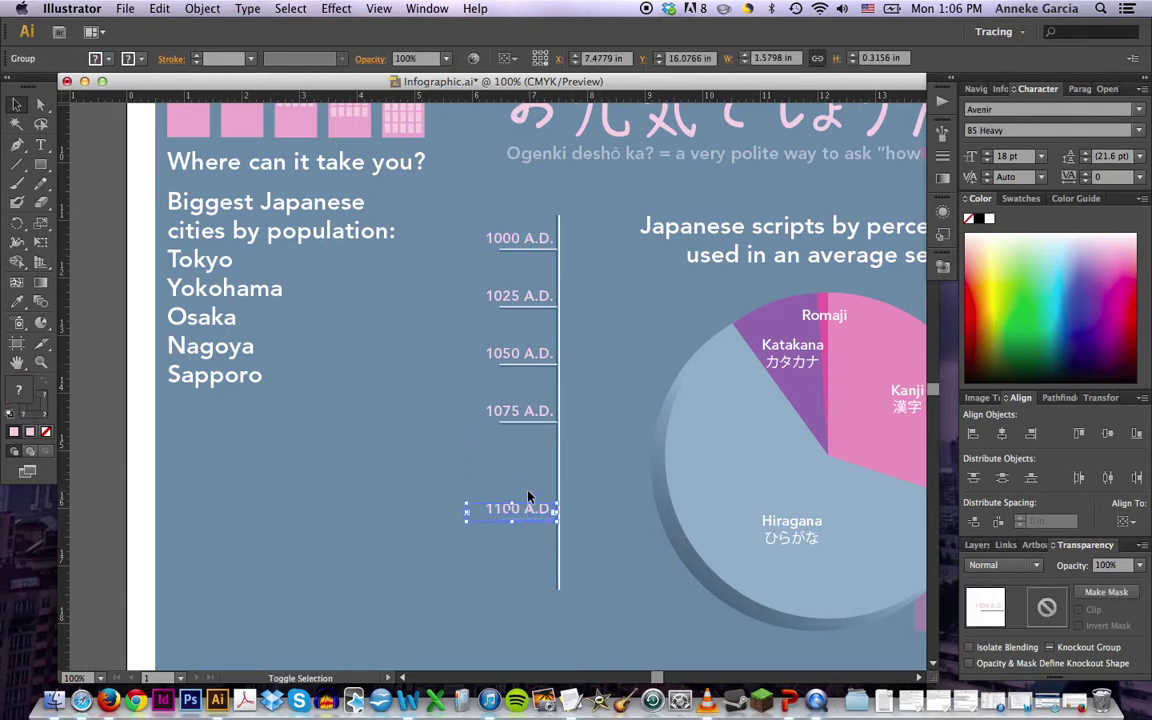
{"action": "key", "text": "Down"}
{"action": "key", "text": "Down"}
{"action": "key", "text": "Down"}
{"action": "key", "text": "Down"}
{"action": "key", "text": "Down"}
{"action": "key", "text": "Down"}
{"action": "key", "text": "Down"}
{"action": "key", "text": "Down"}
{"action": "key", "text": "Down"}
{"action": "key", "text": "Down"}
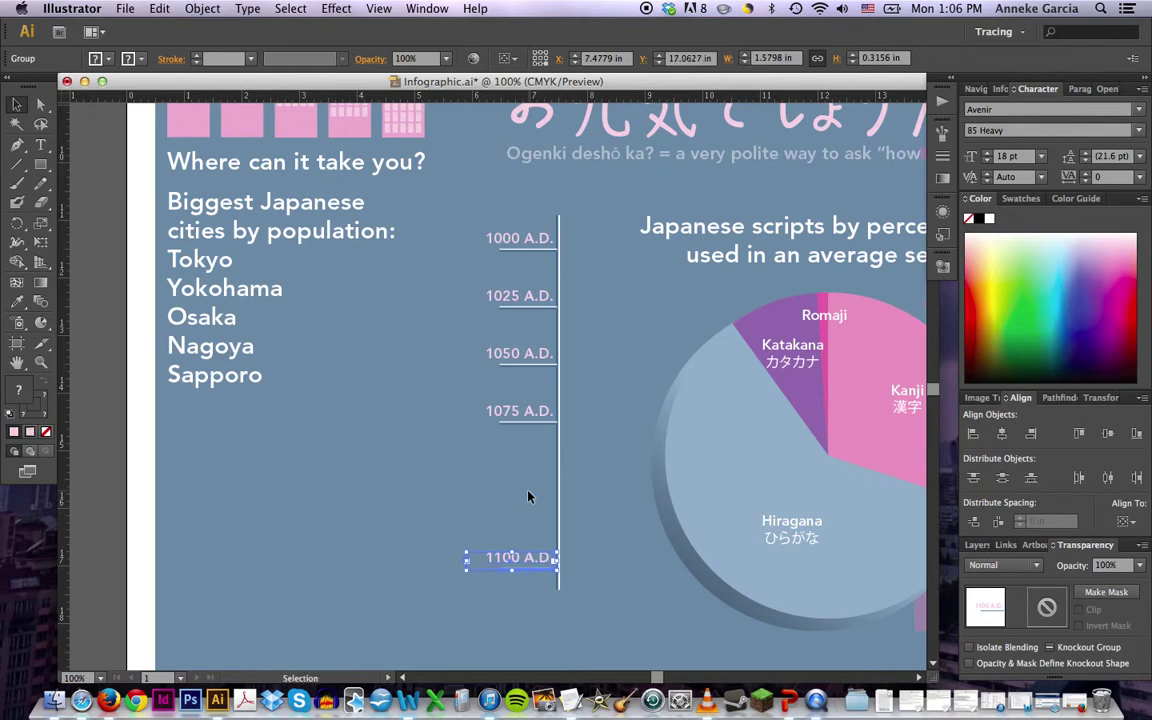
{"action": "left_click", "coordinate": [595, 322]}
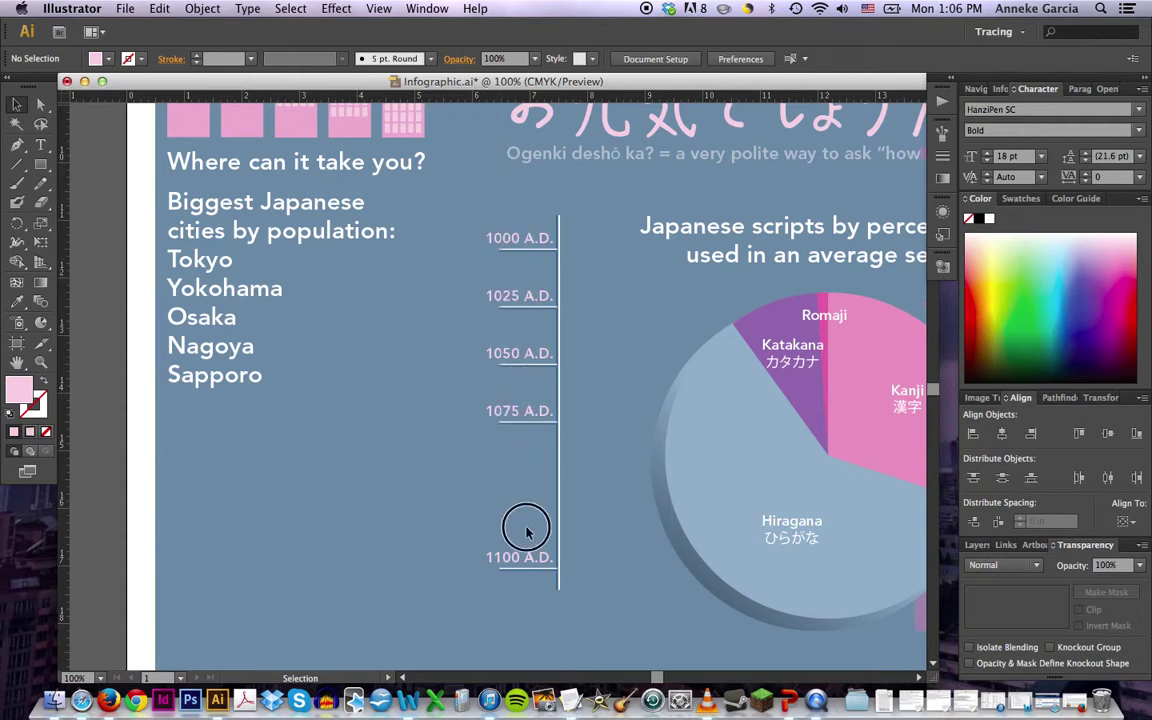
Step: Distribute the five date groups, 1000 to 1100 A.D., evenly along the timeline by their vertical centers
{"action": "left_click_drag", "start_coordinate": [527, 582], "coordinate": [528, 583]}
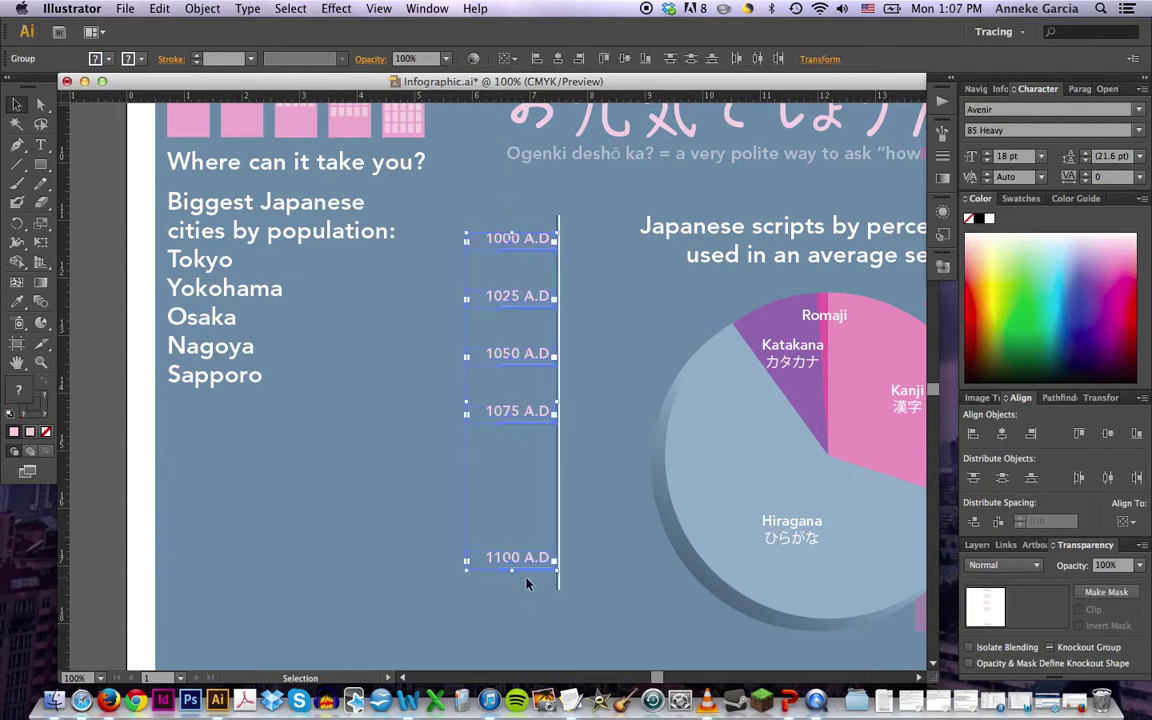
{"action": "left_click", "coordinate": [427, 10]}
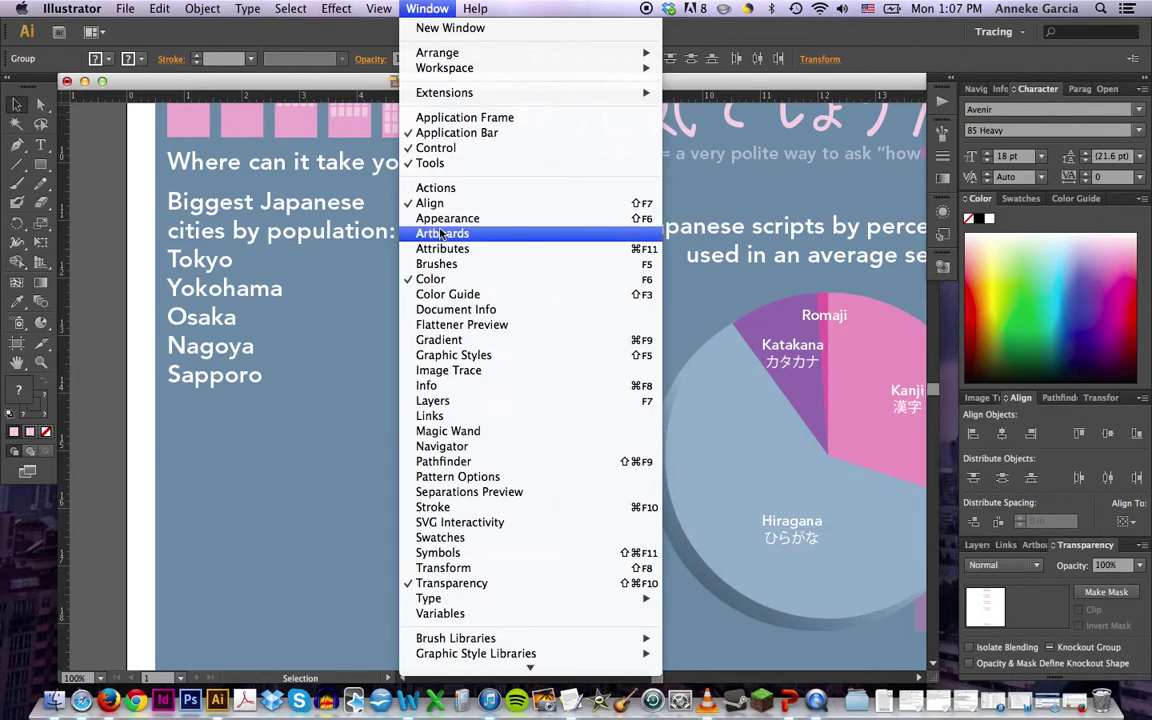
{"action": "left_click", "coordinate": [430, 8]}
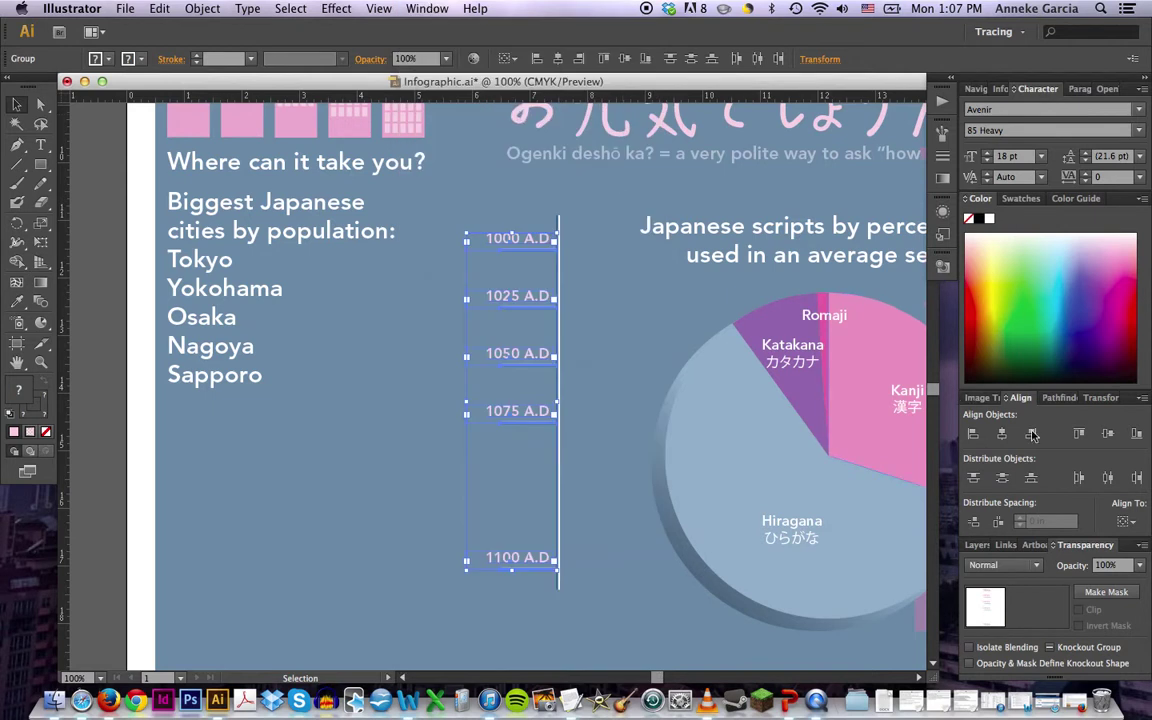
{"action": "left_click", "coordinate": [1003, 479]}
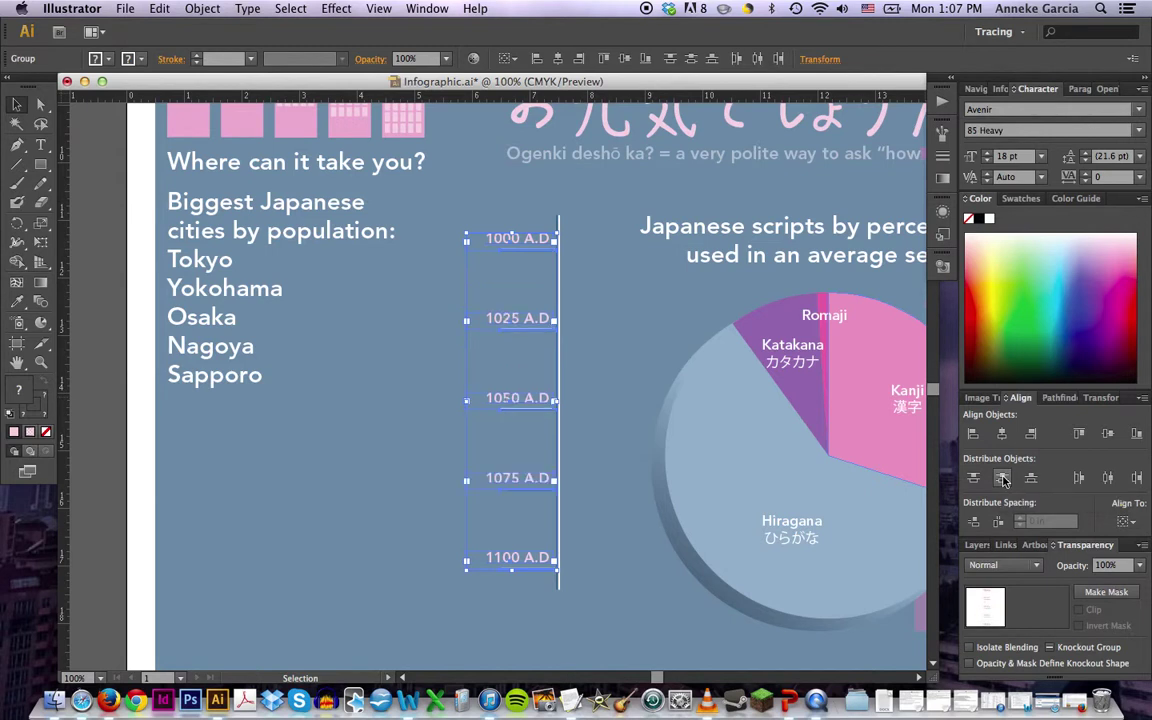